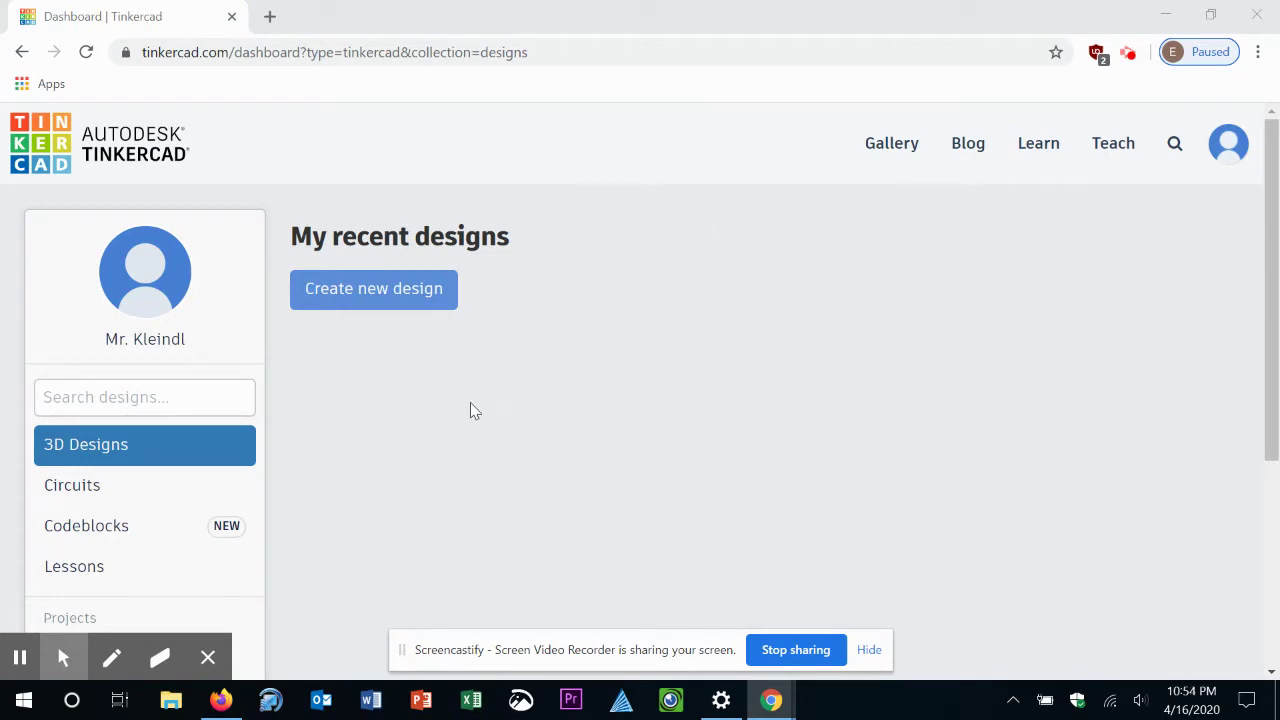
Step: Open the list of completed lessons and look through its entries
click(102, 578)
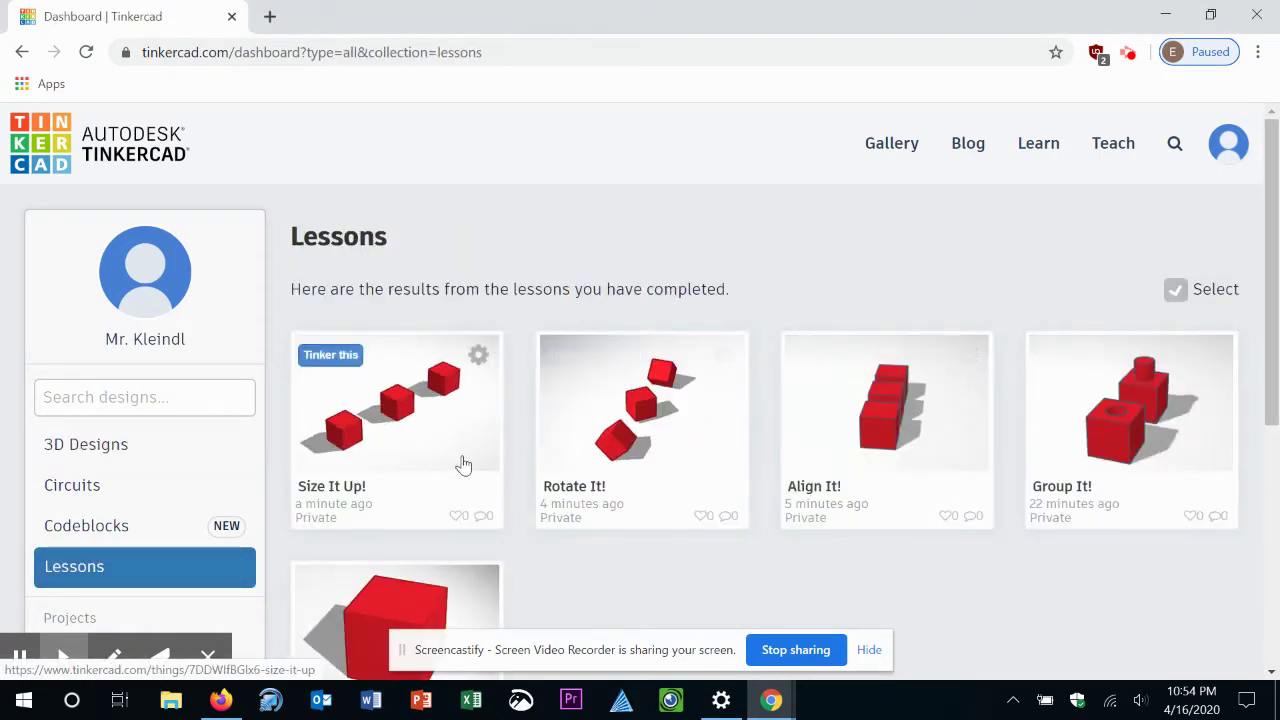
scroll(1058, 313, down, 2)
scroll(1058, 313, up, 2)
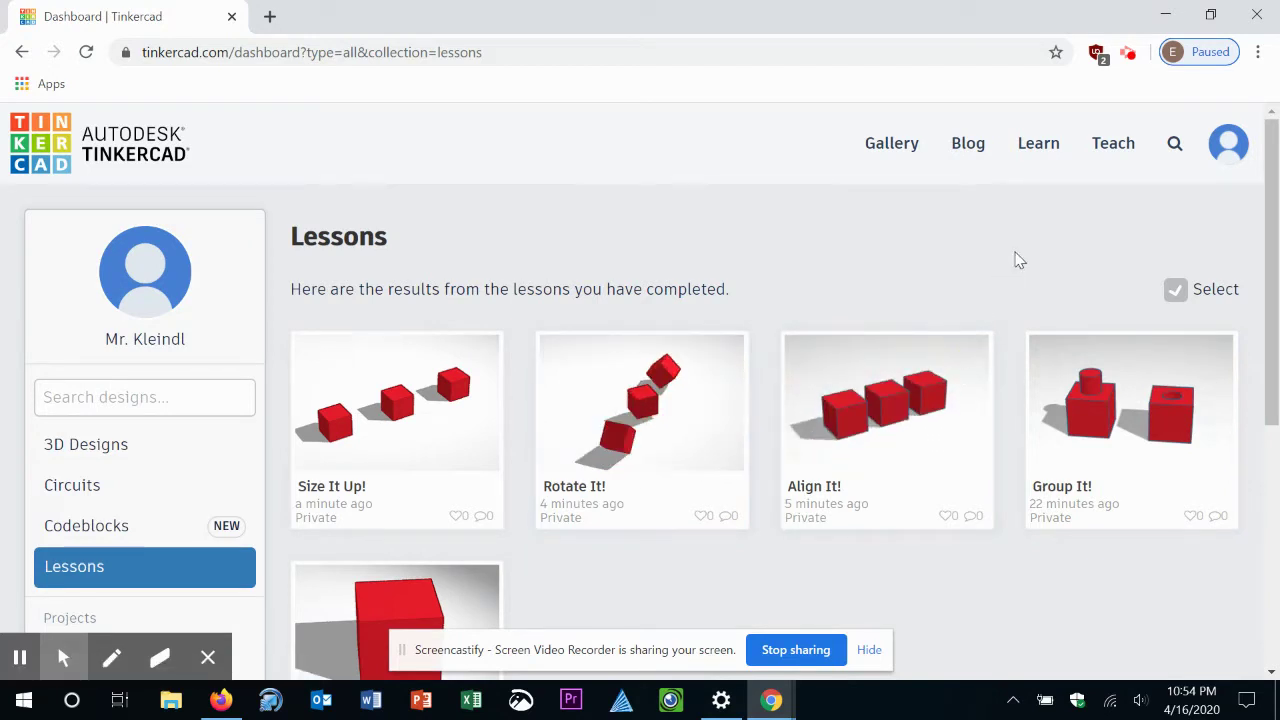
scroll(763, 293, down, 1)
scroll(763, 291, up, 1)
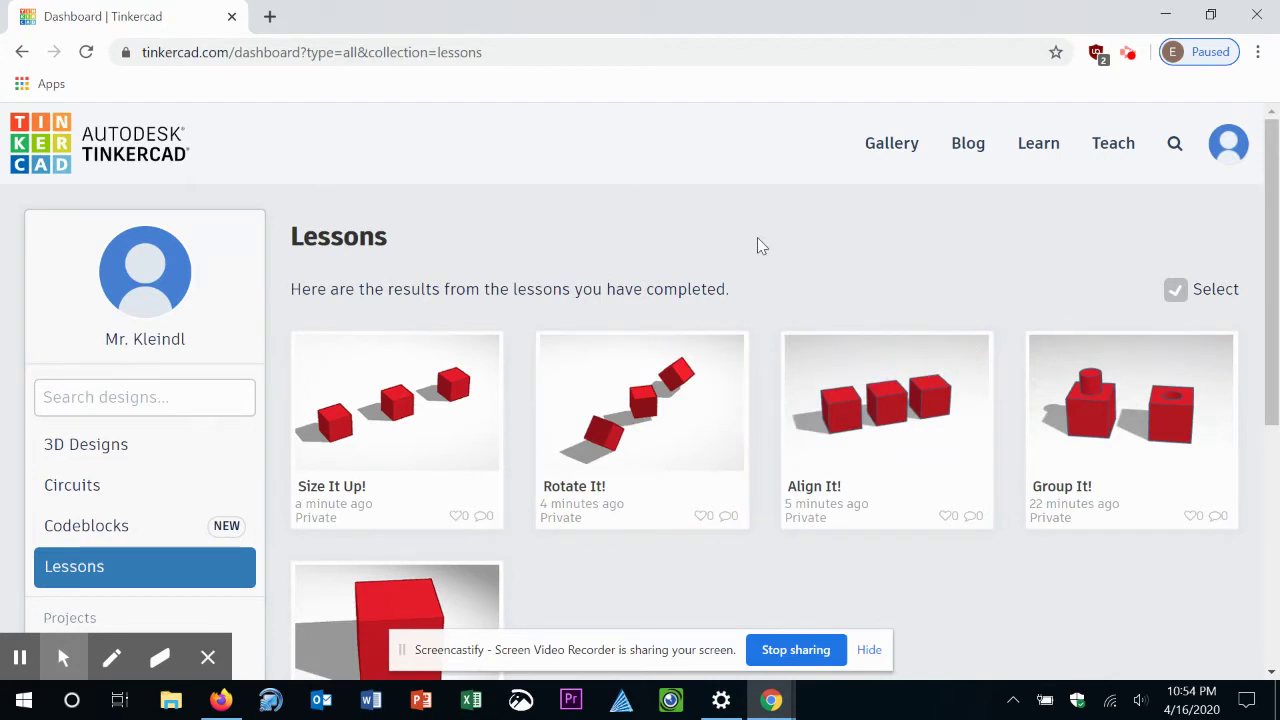
Step: Open the full collection of 3D Starters in the learning section and launch the Rotate It! starter
click(1038, 145)
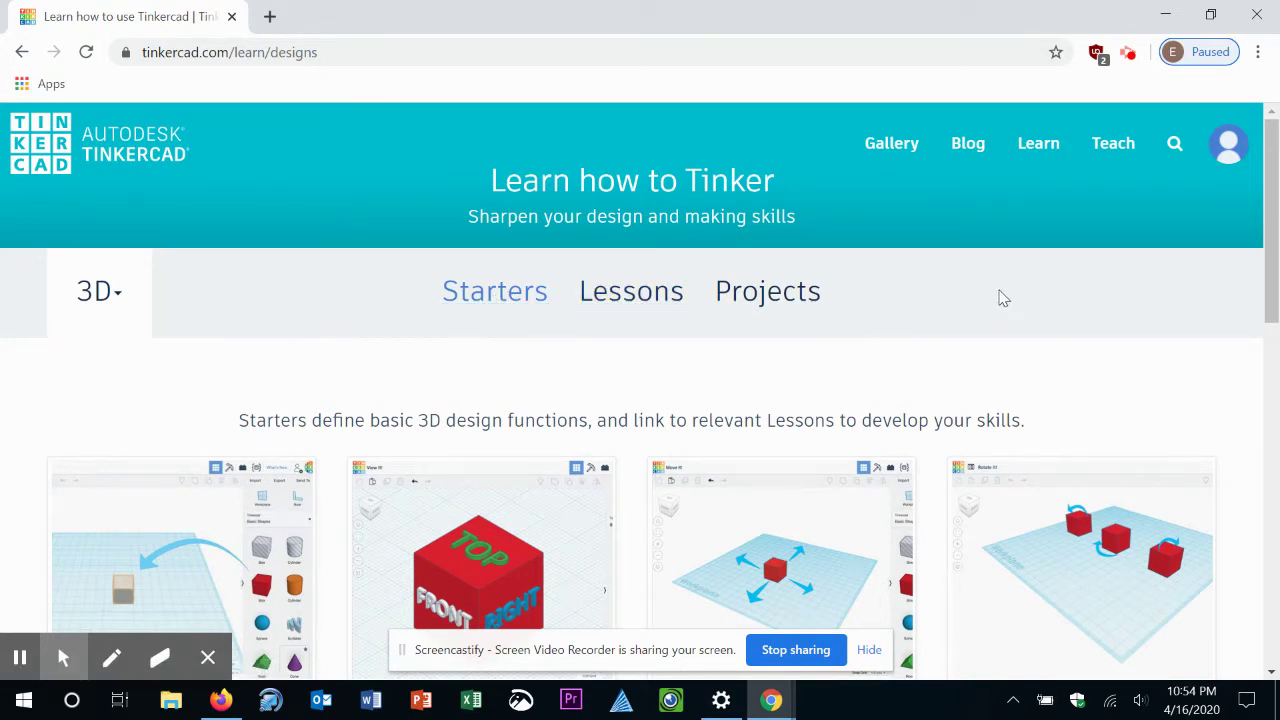
scroll(1000, 296, down, 2)
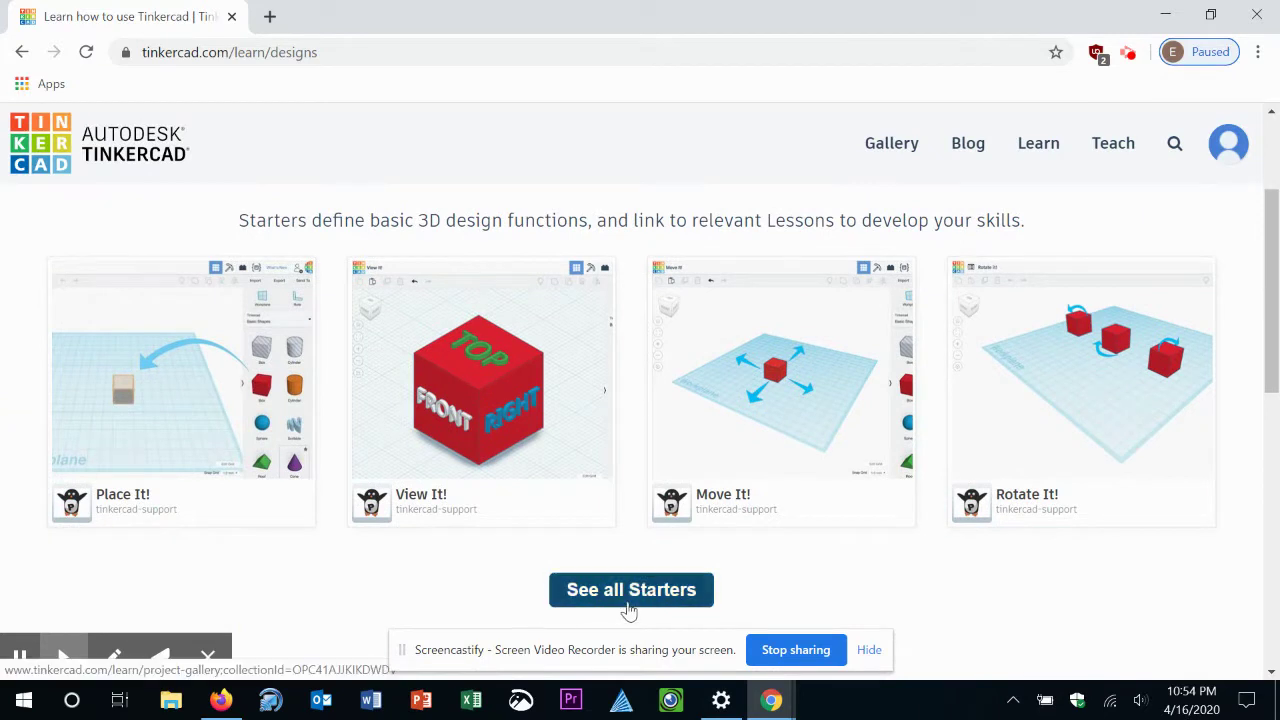
click(628, 608)
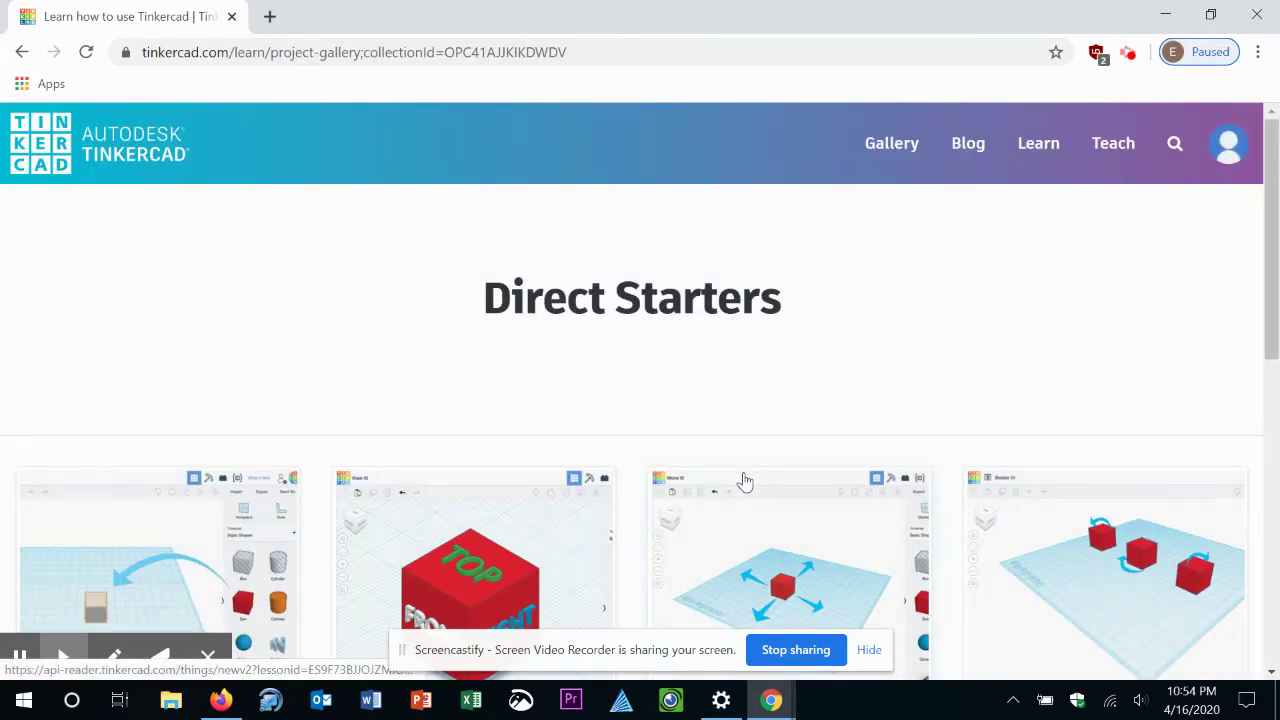
scroll(837, 291, down, 3)
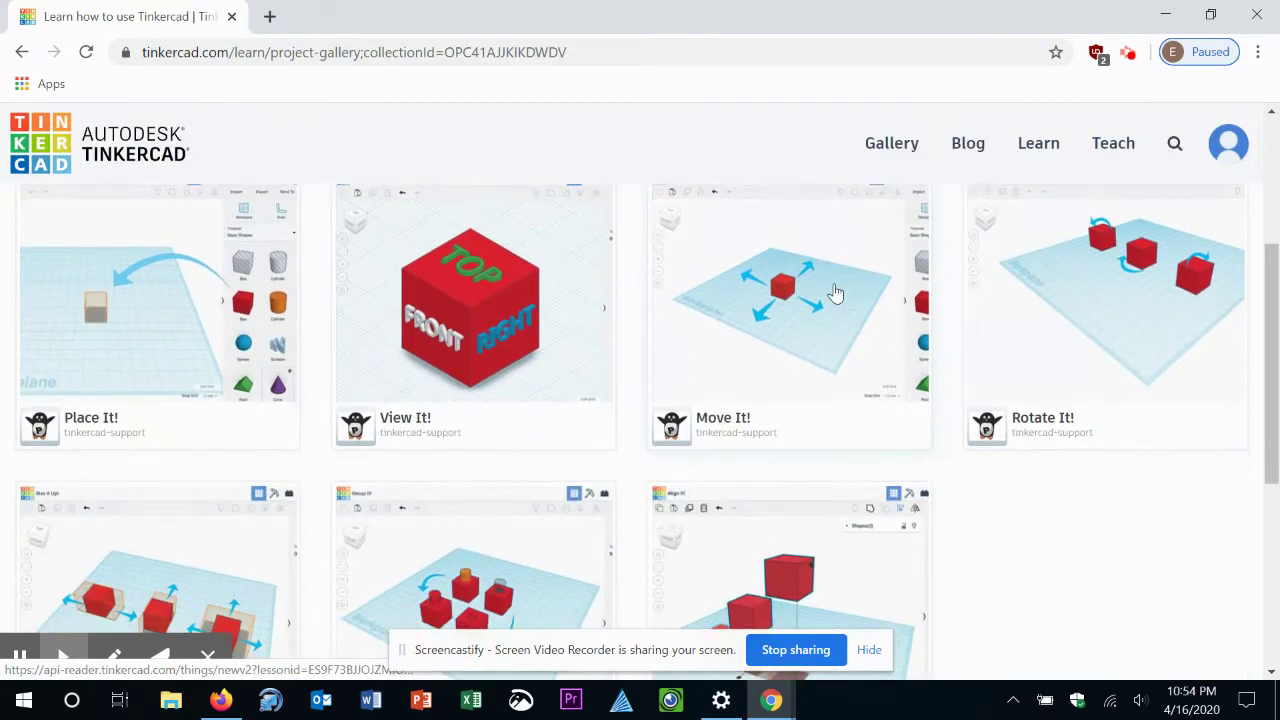
scroll(837, 291, down, 1)
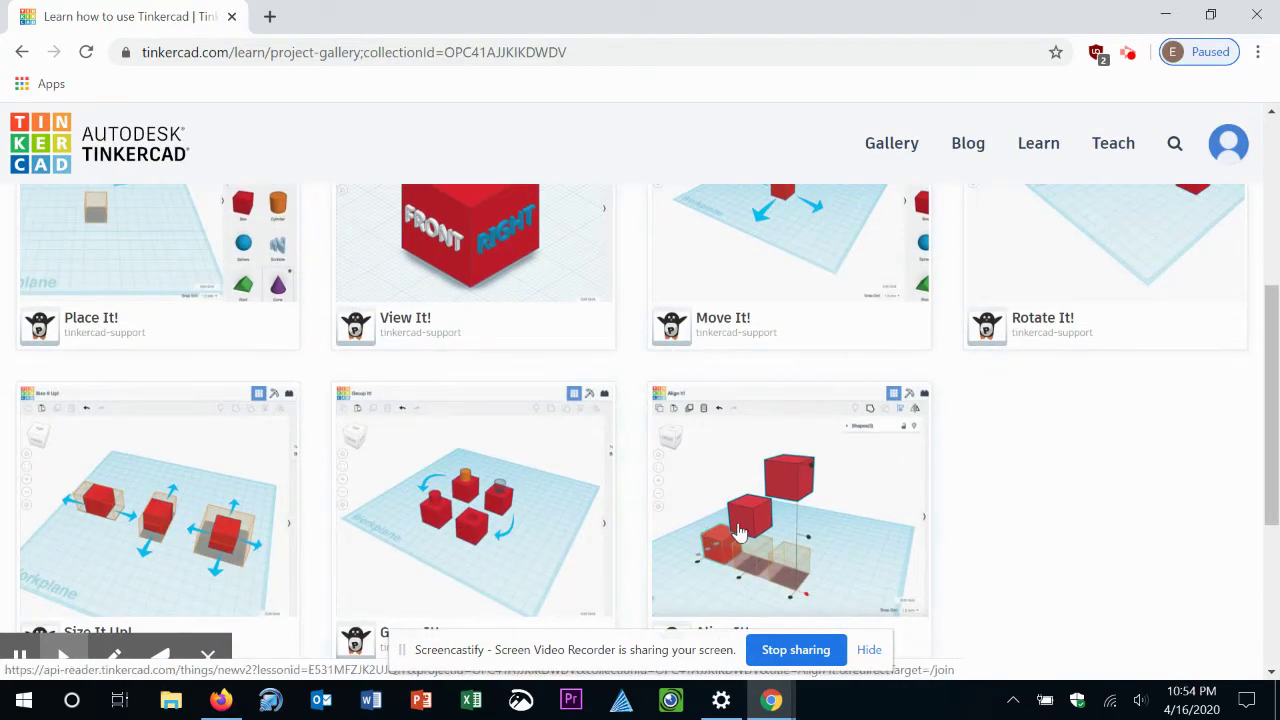
scroll(460, 500, down, 1)
scroll(797, 443, up, 3)
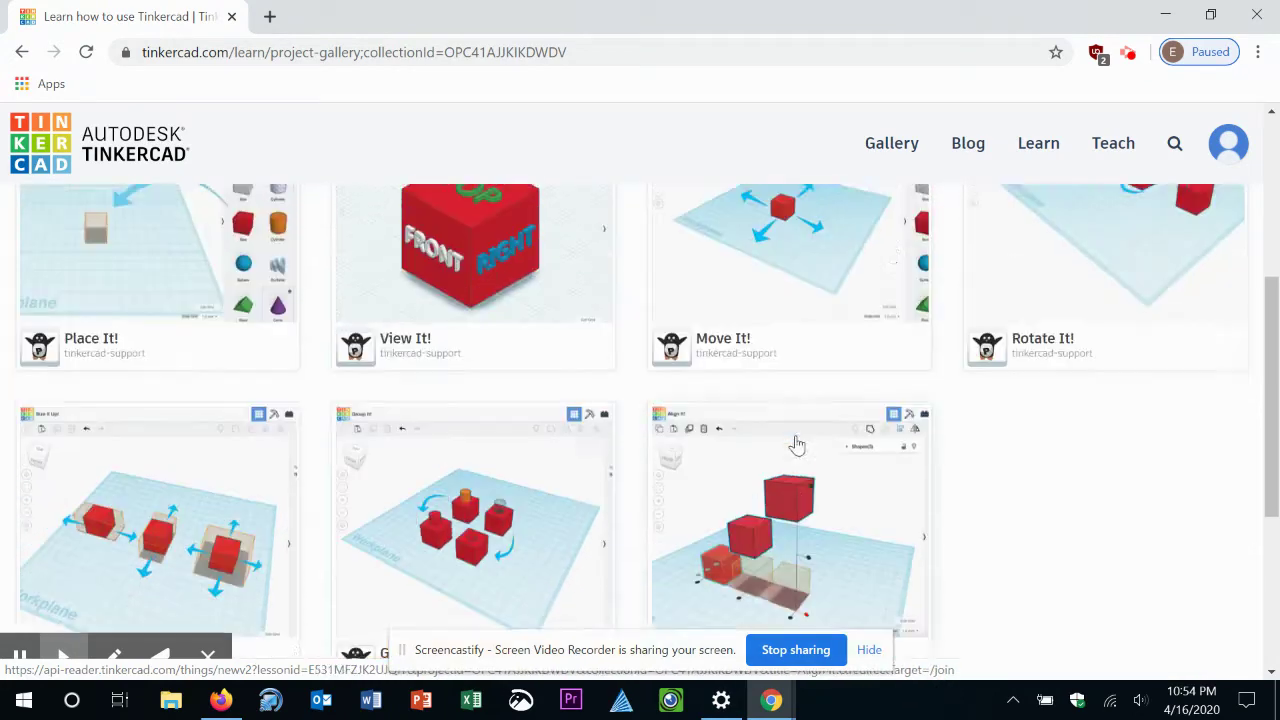
click(1025, 532)
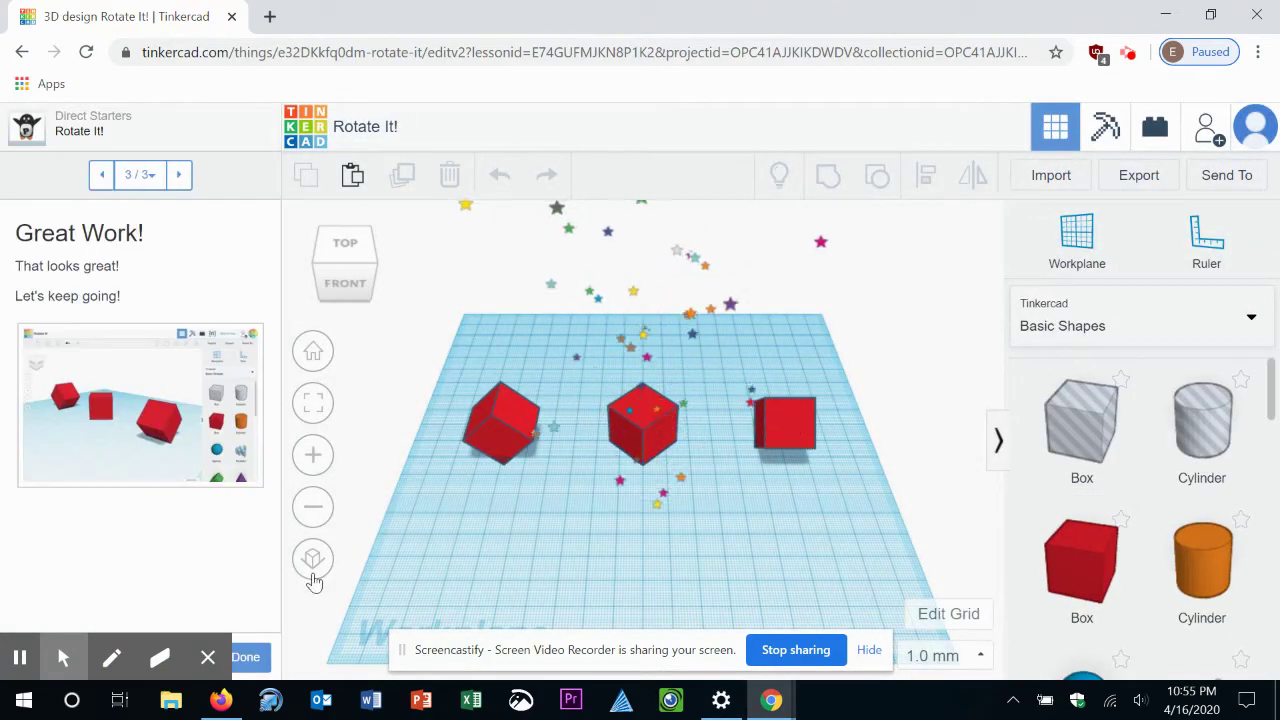
Step: Reset the Rotate It! lesson's progress and advance to the Rotate Each Box instructions
mouse_move(210, 660)
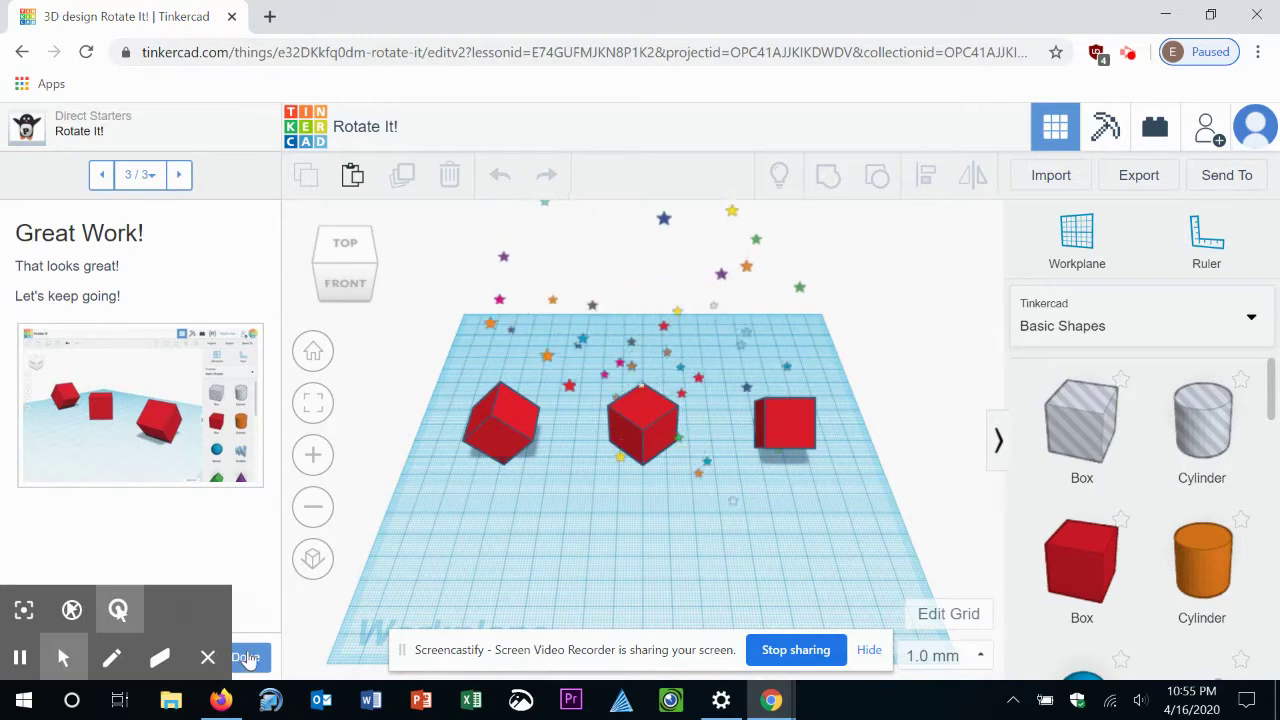
click(310, 560)
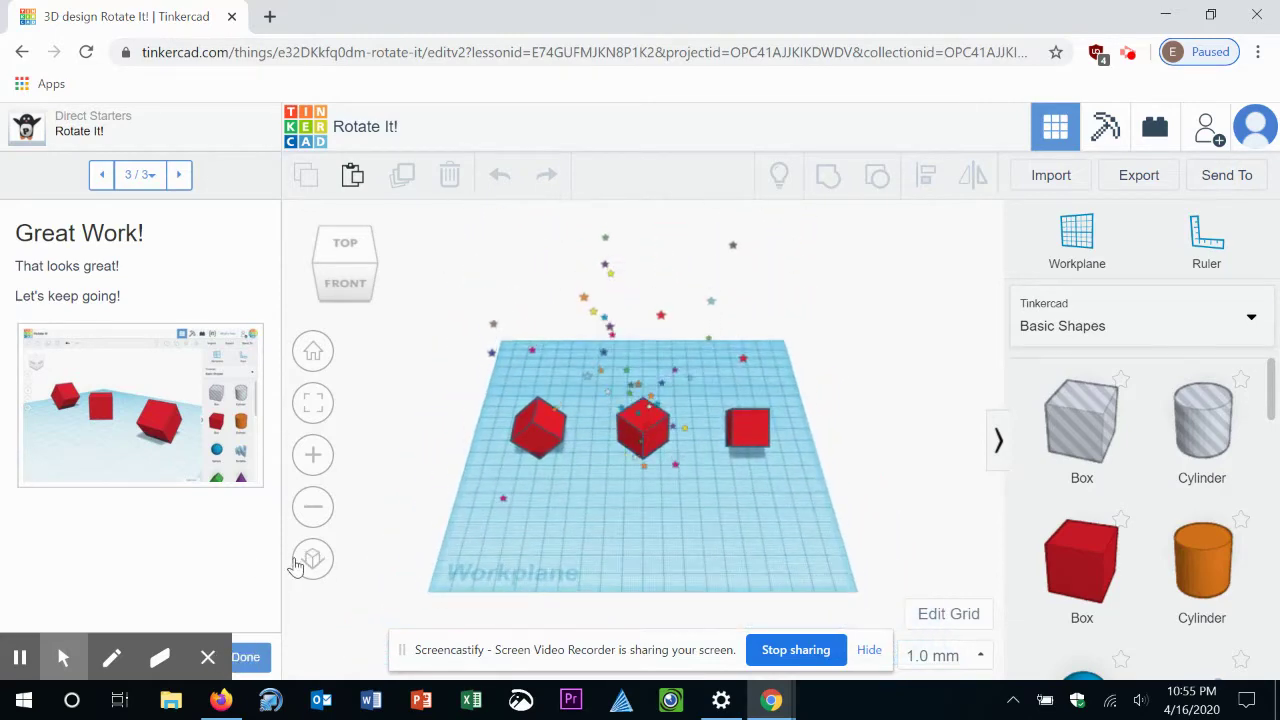
click(310, 560)
mouse_move(186, 655)
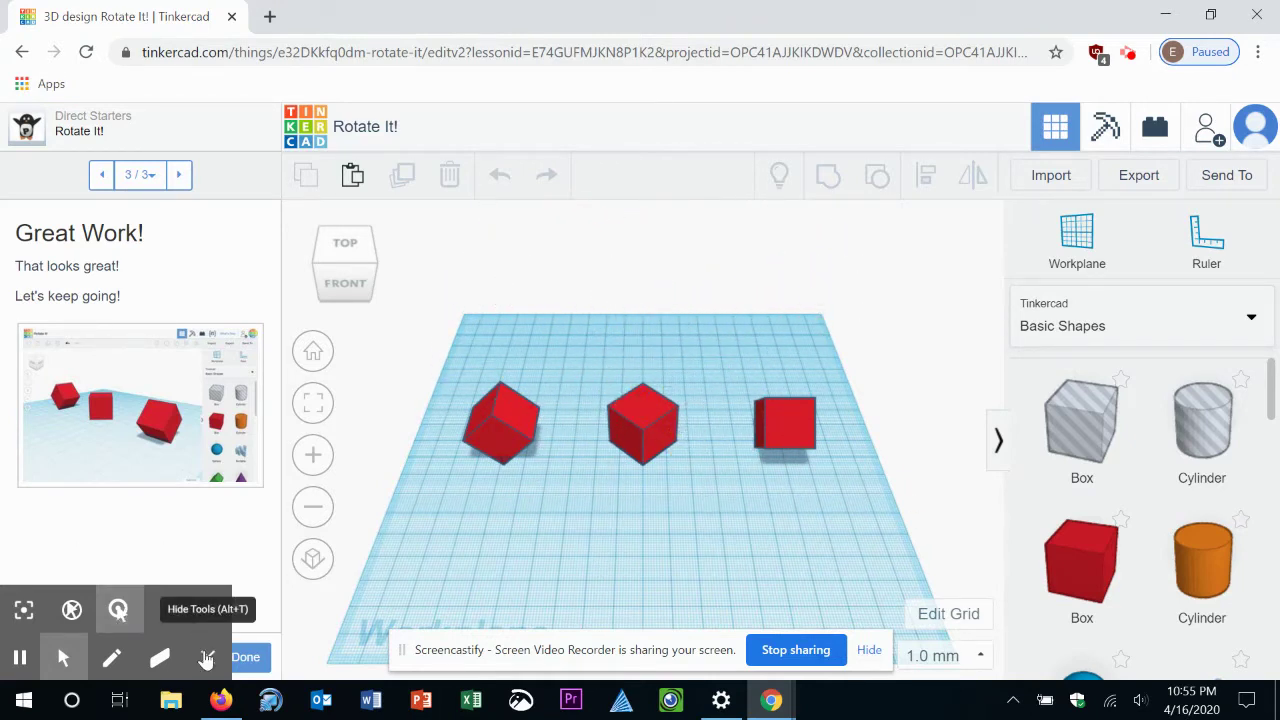
click(206, 658)
click(194, 659)
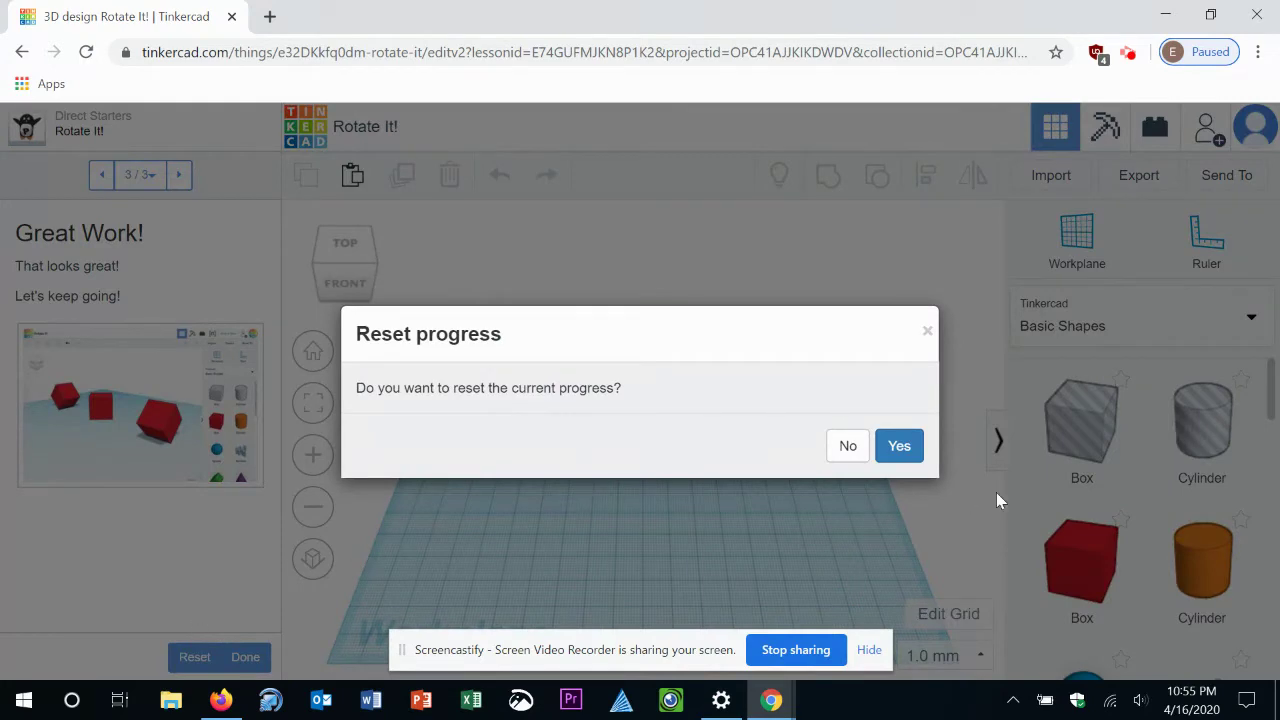
click(897, 449)
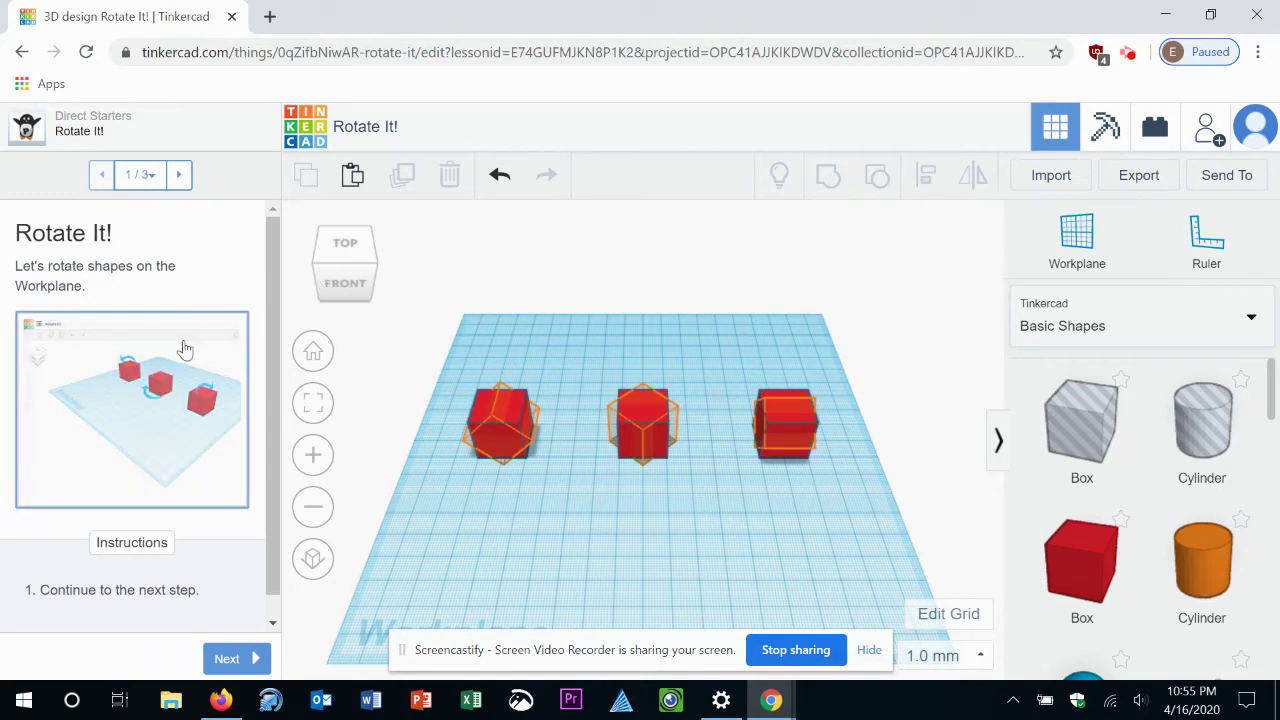
click(220, 659)
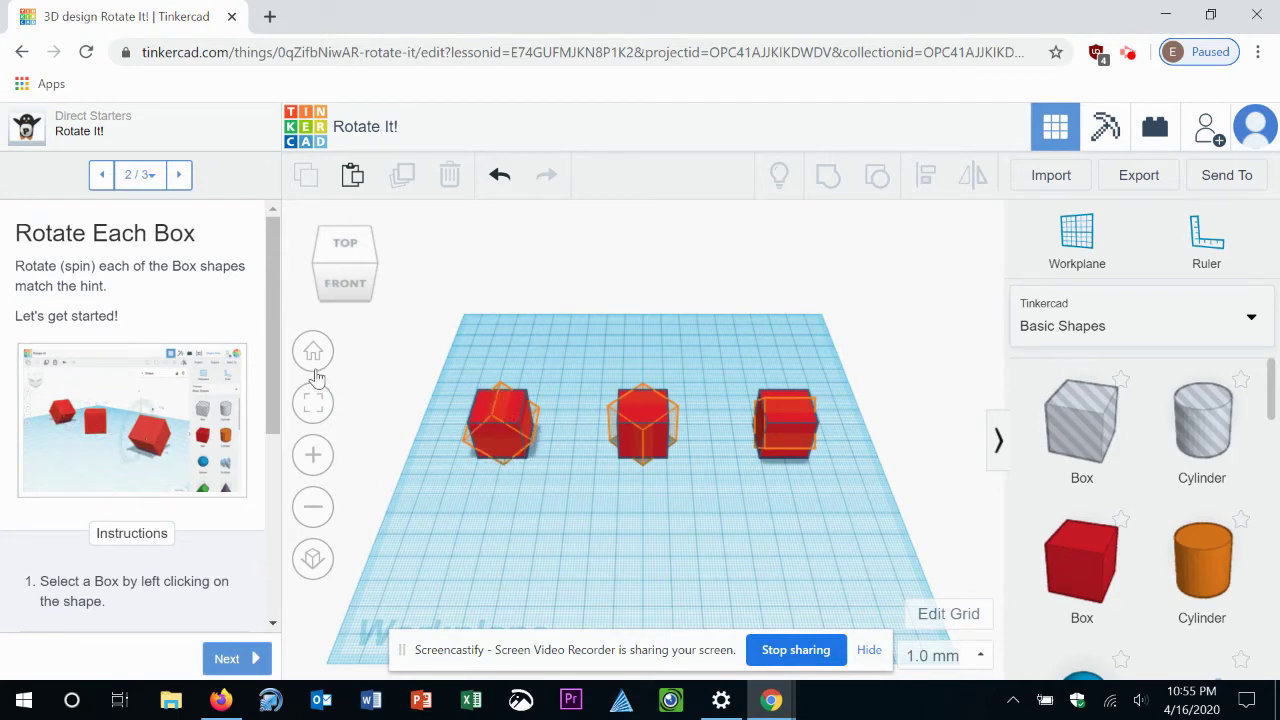
drag(272, 322, 285, 501)
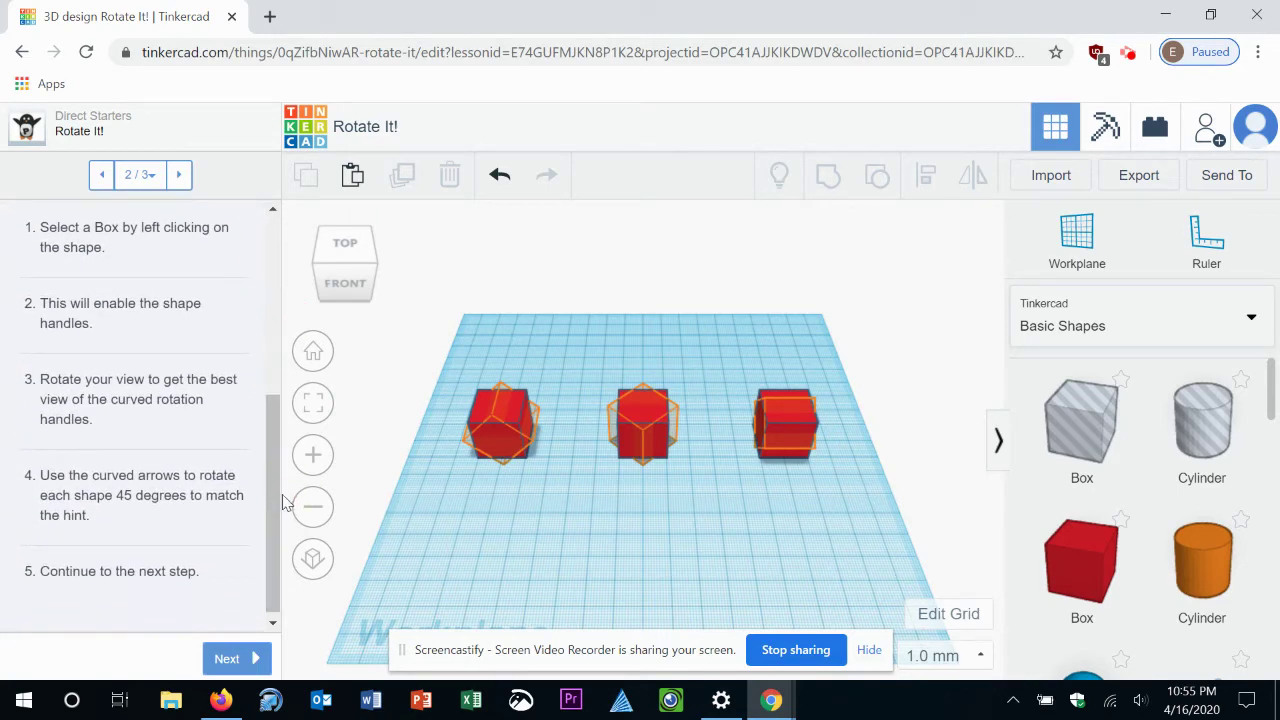
Step: Select the left box on the workplane and collapse its Shape properties to clear the view of the other boxes
click(503, 447)
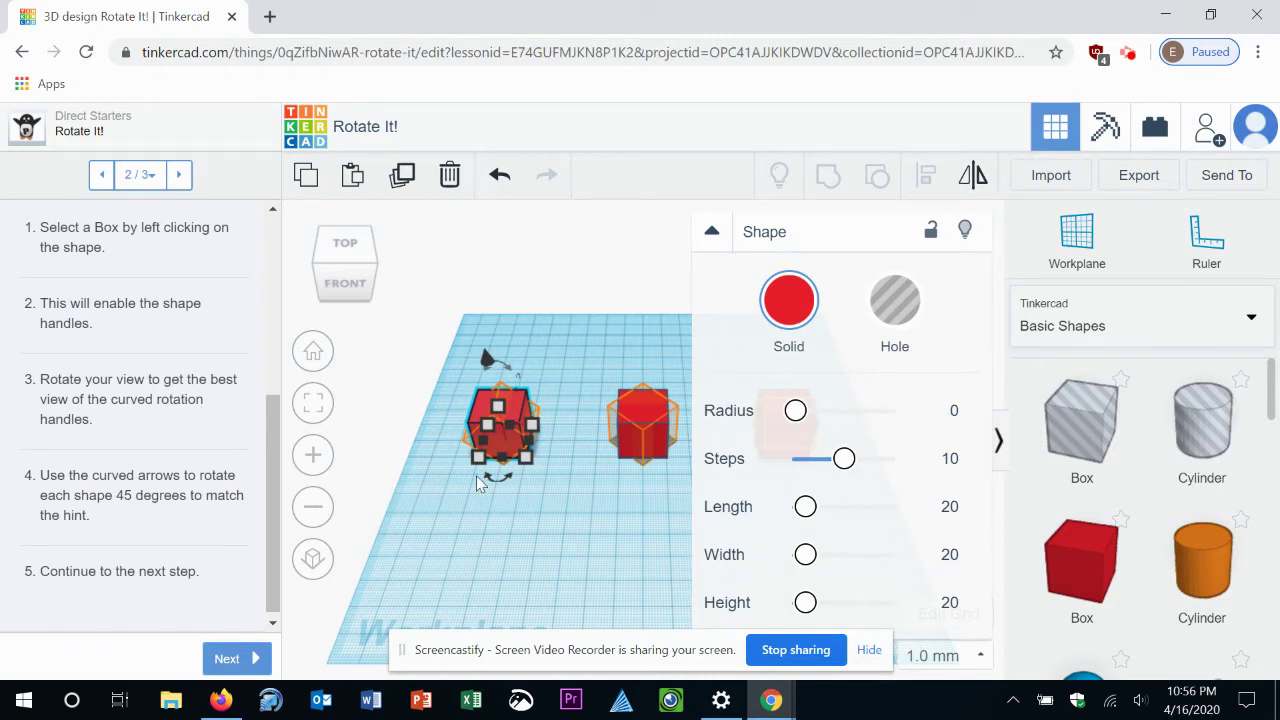
click(711, 233)
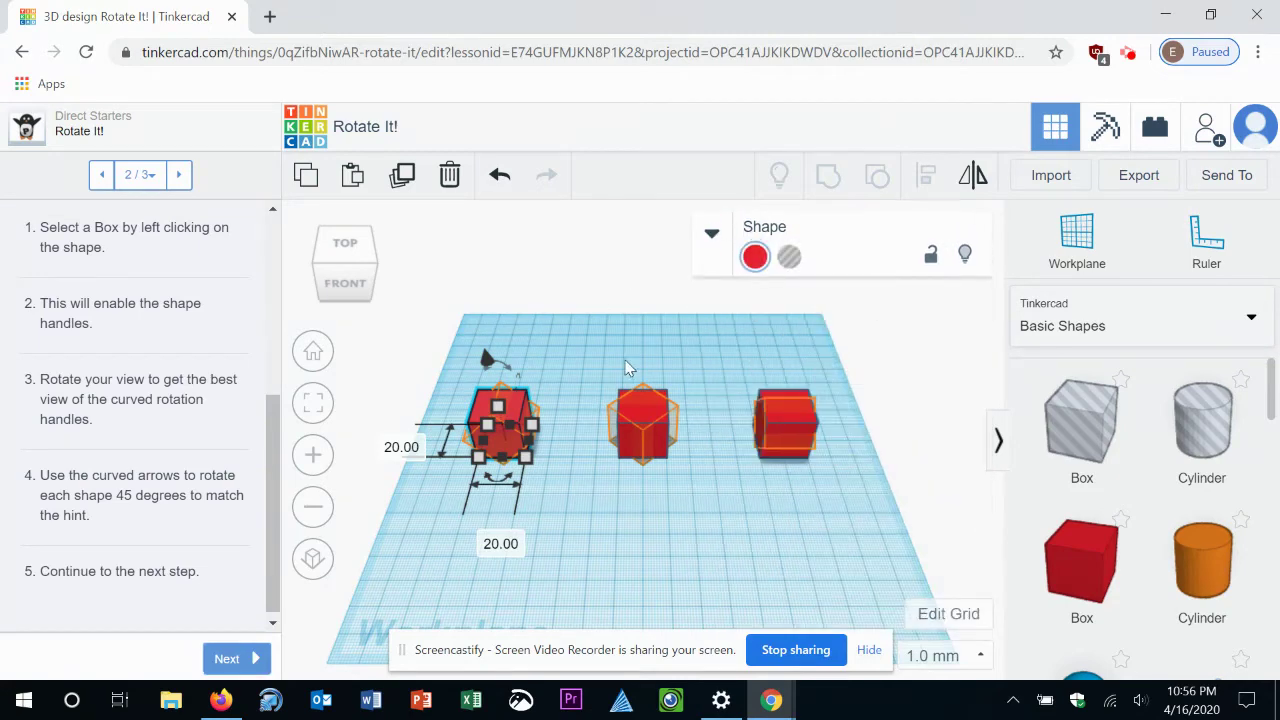
mouse_move(323, 270)
mouse_down()
mouse_move(331, 241)
mouse_move(338, 268)
mouse_up()
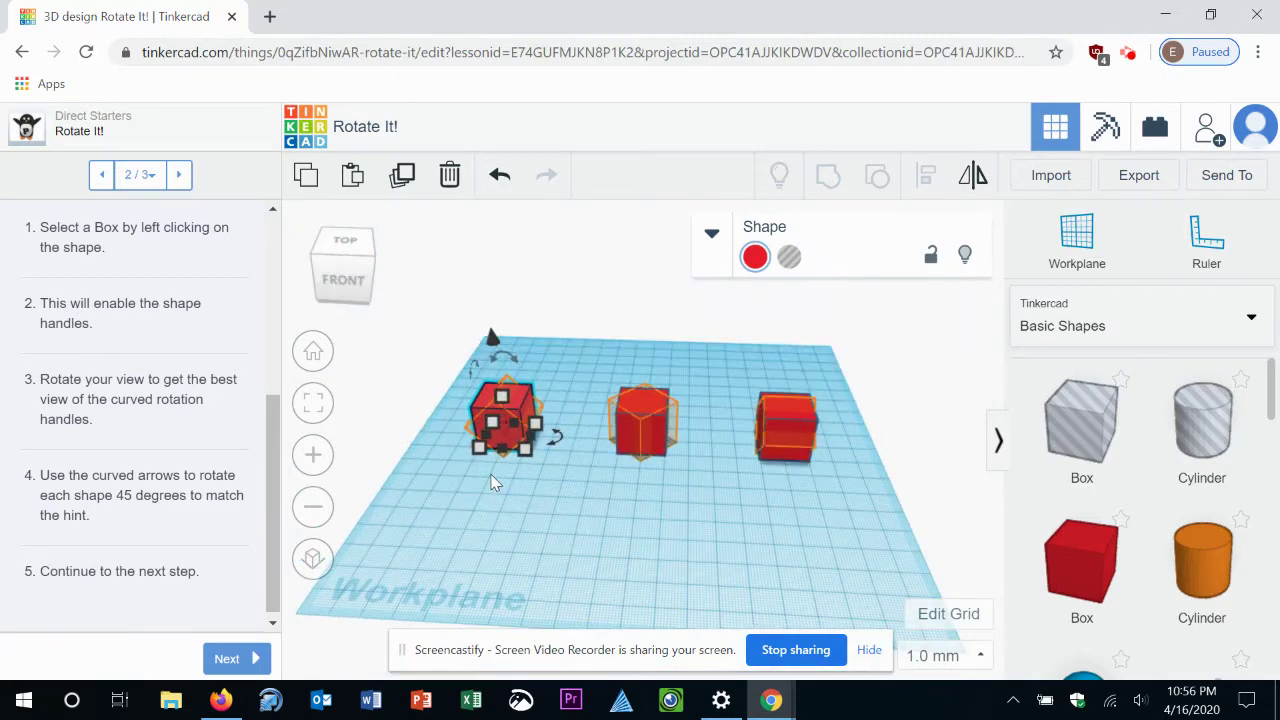
mouse_move(493, 483)
right_down()
mouse_move(503, 509)
mouse_move(594, 517)
mouse_move(655, 455)
mouse_move(700, 451)
mouse_move(634, 491)
mouse_move(480, 466)
mouse_move(425, 505)
mouse_move(506, 492)
mouse_move(498, 505)
right_up()
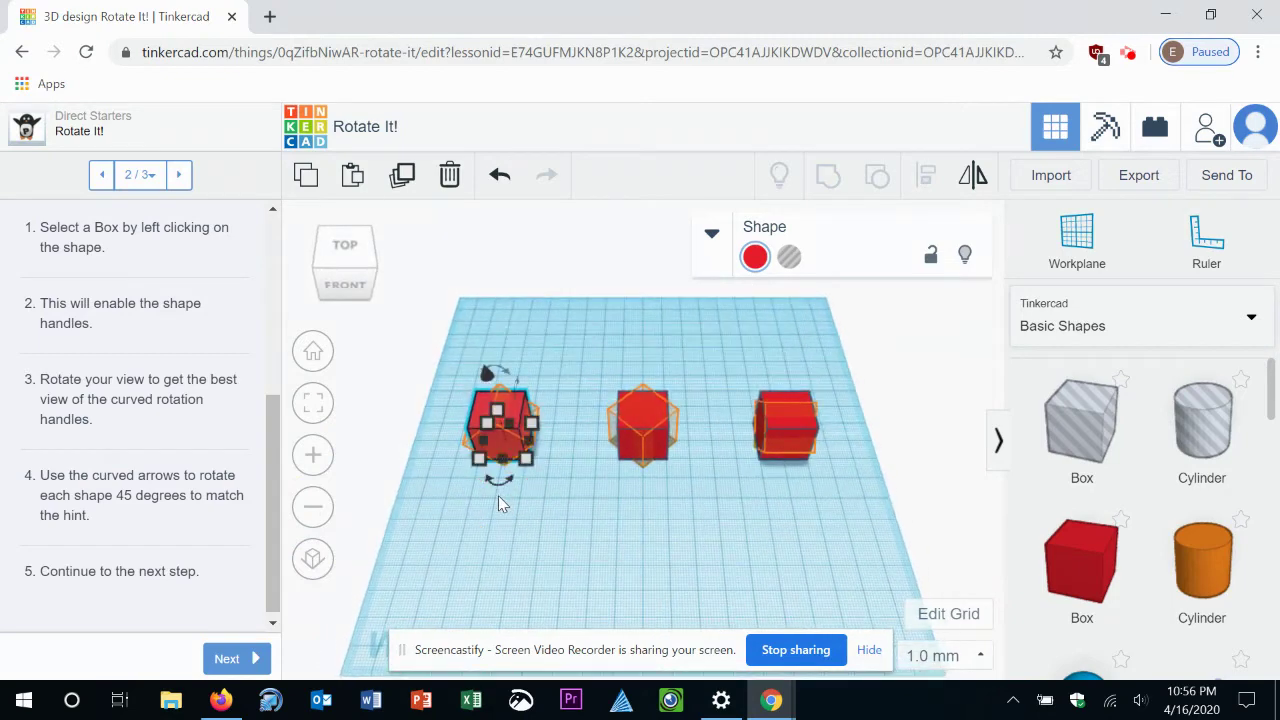
scroll(496, 493, down, 2)
scroll(495, 491, up, 4)
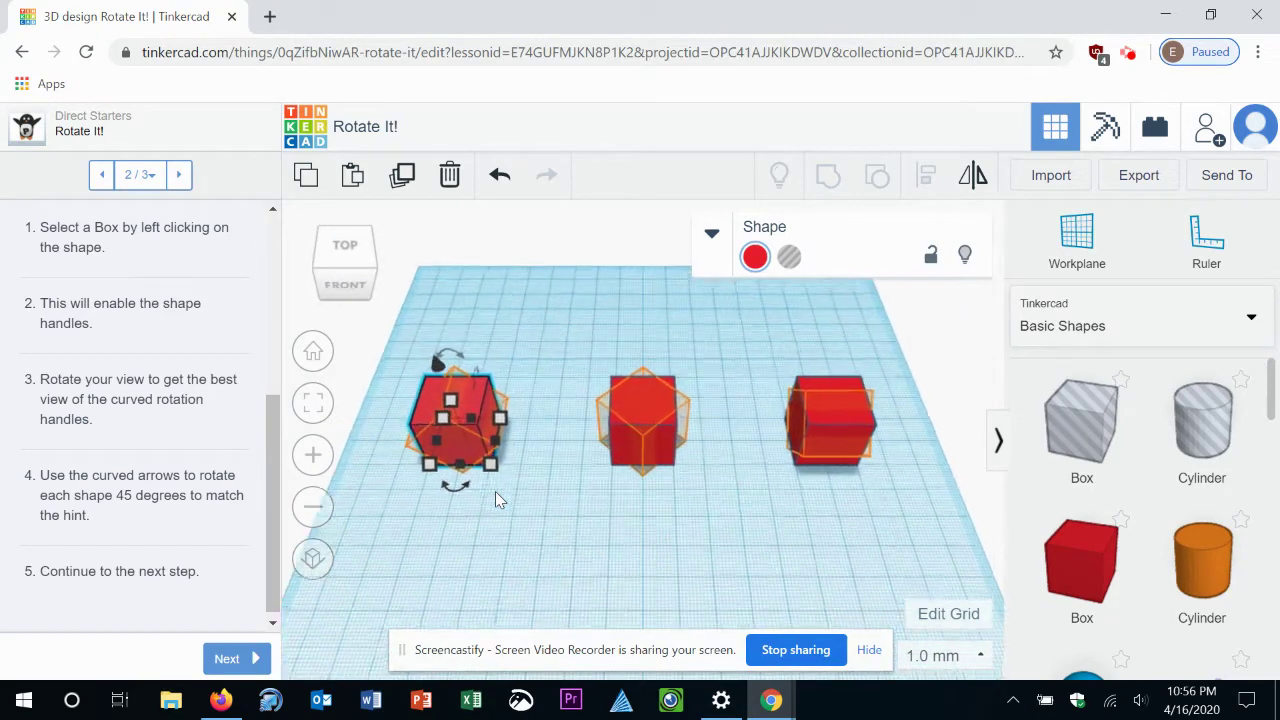
scroll(496, 492, up, 1)
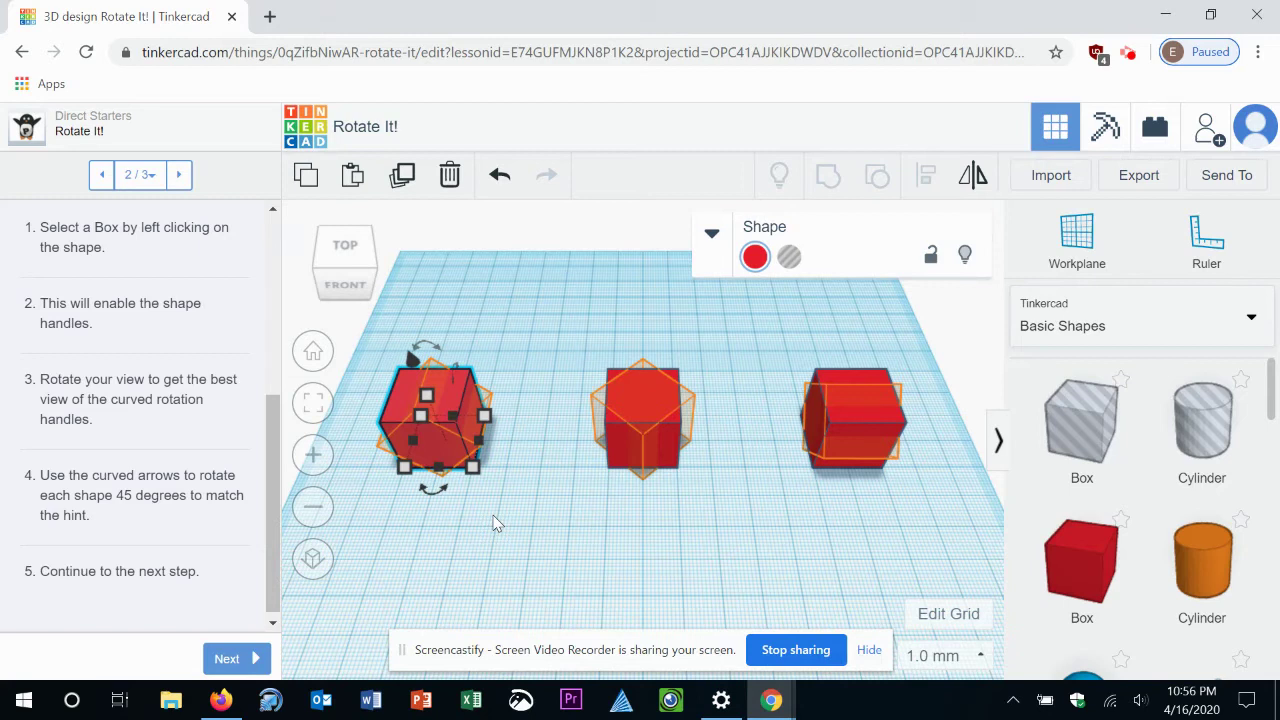
drag(438, 351, 425, 349)
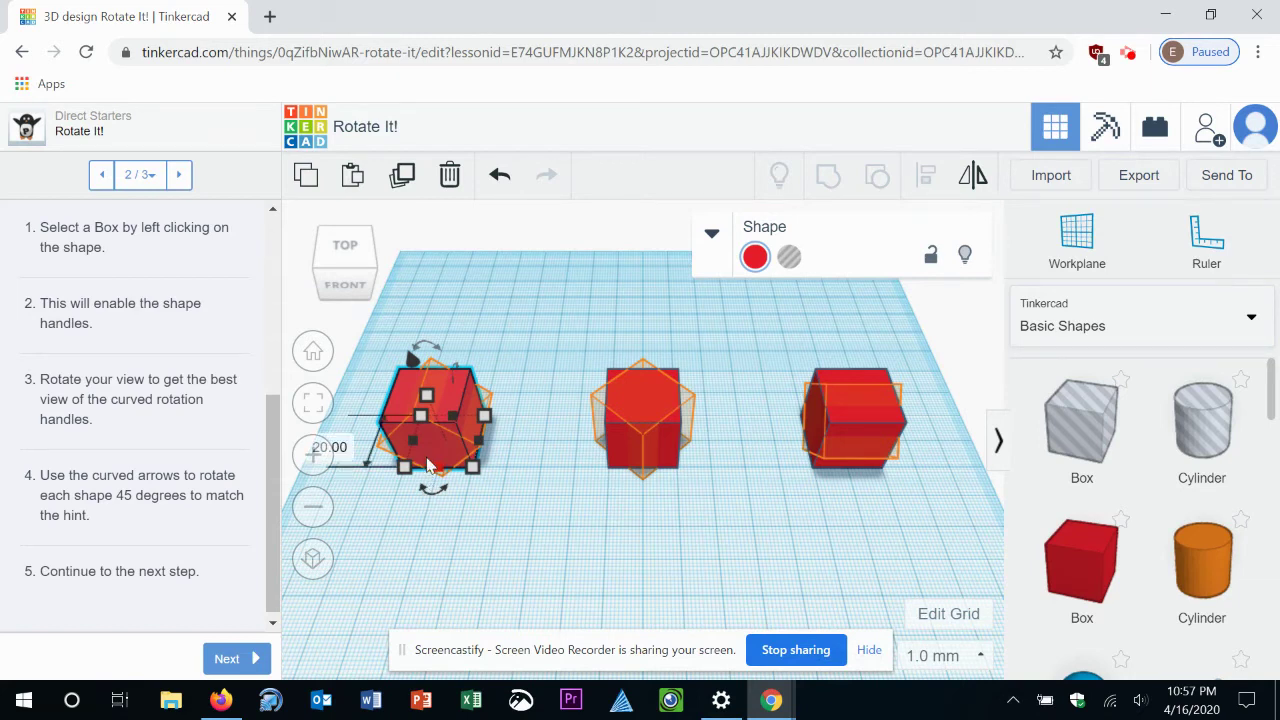
mouse_move(428, 340)
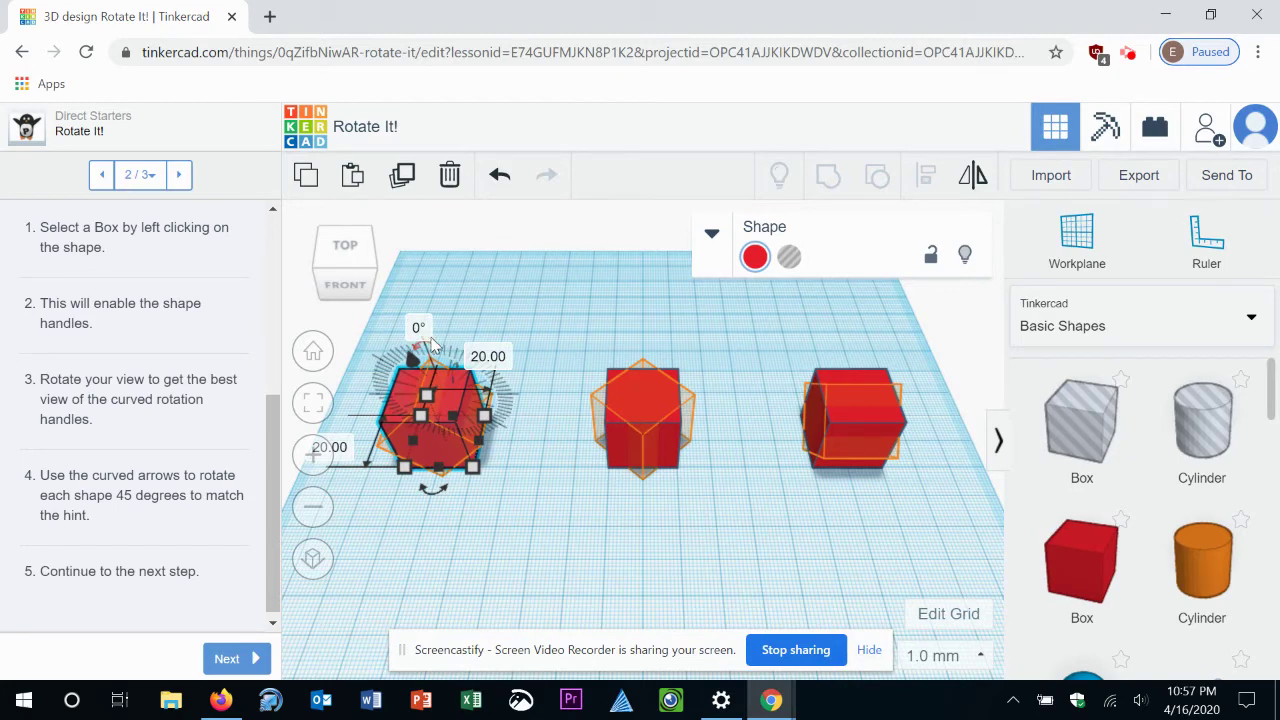
Step: Rotate the left box 45 degrees in the front-facing plane to match its orange hint outline
right_drag(507, 436, 534, 369)
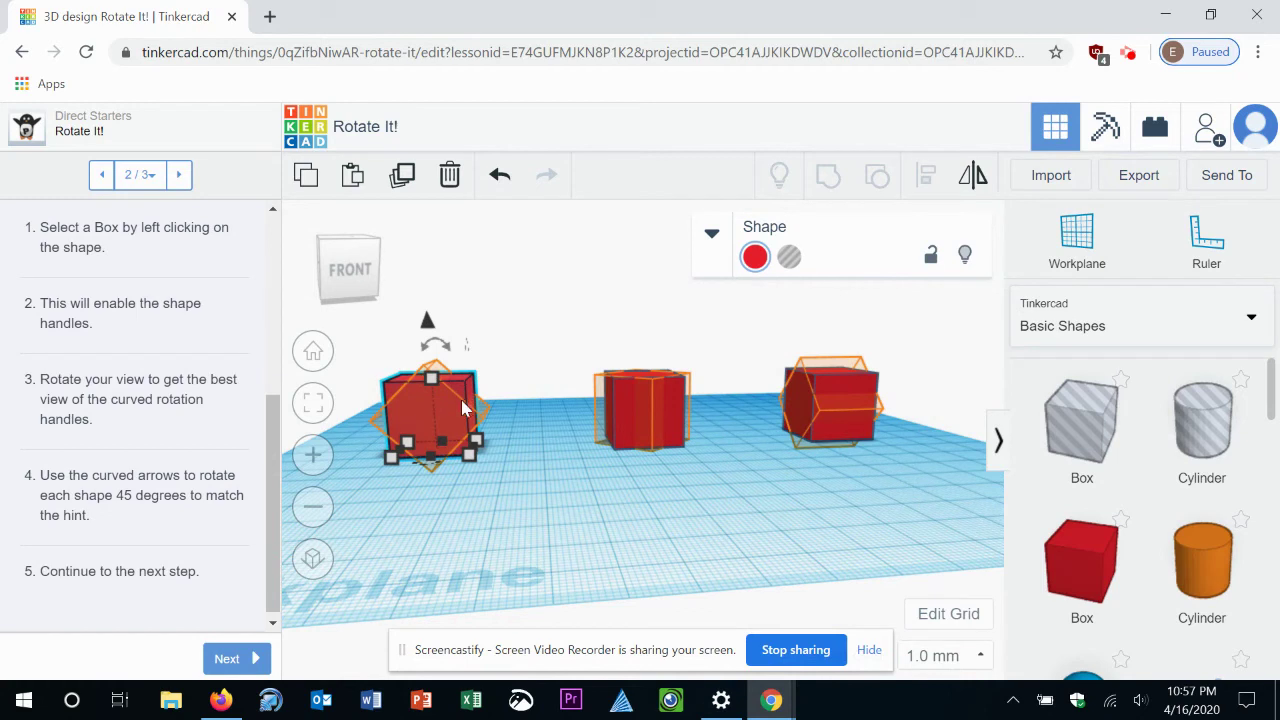
drag(440, 346, 447, 349)
drag(435, 345, 458, 361)
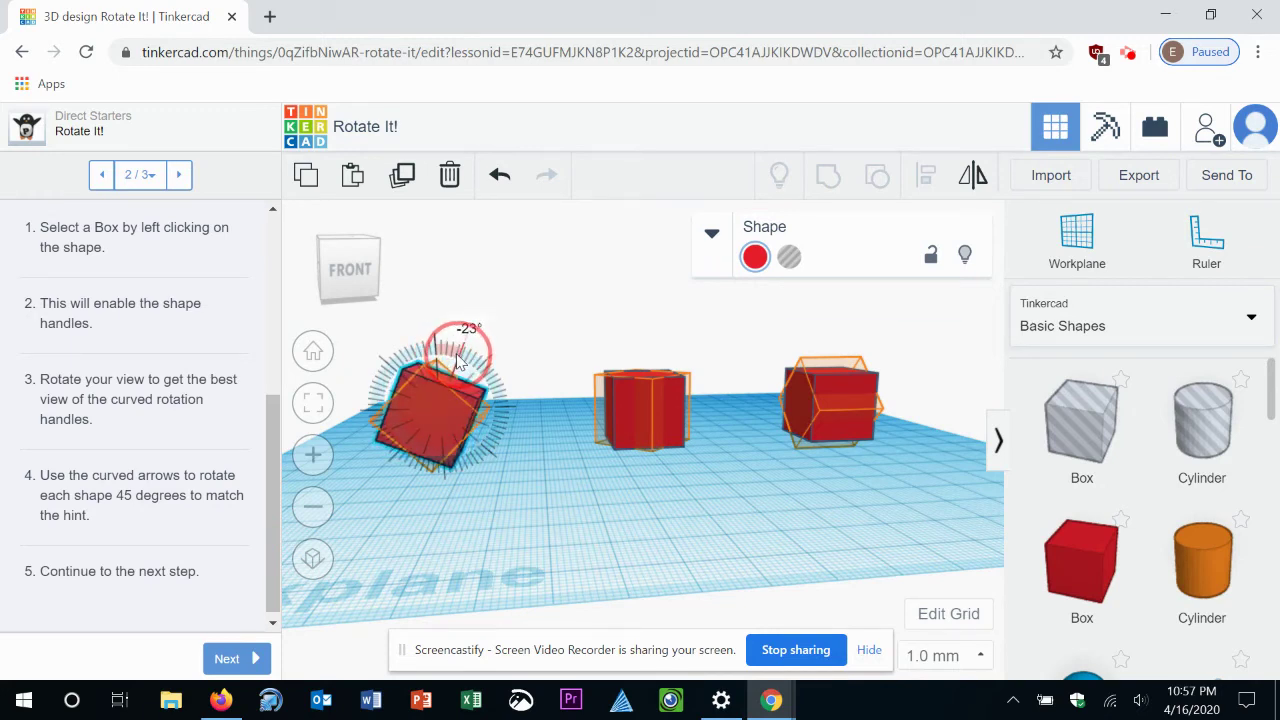
drag(458, 361, 394, 360)
click(375, 343)
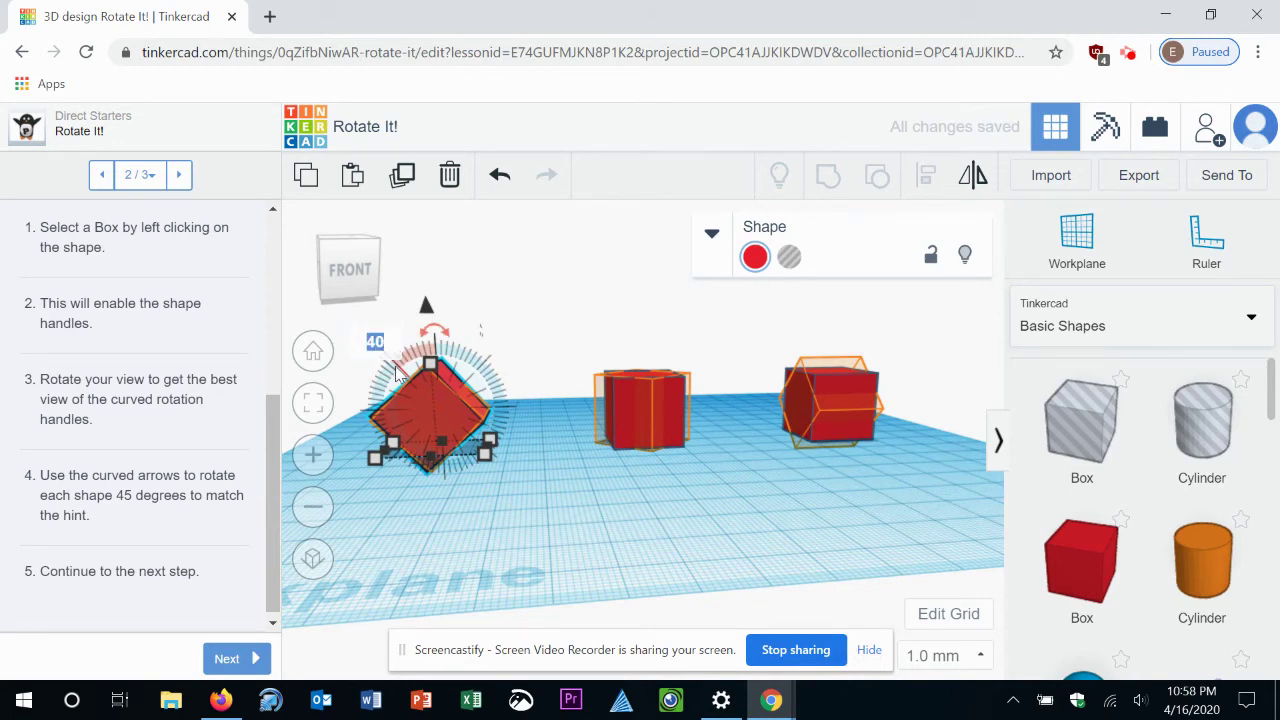
text(4)
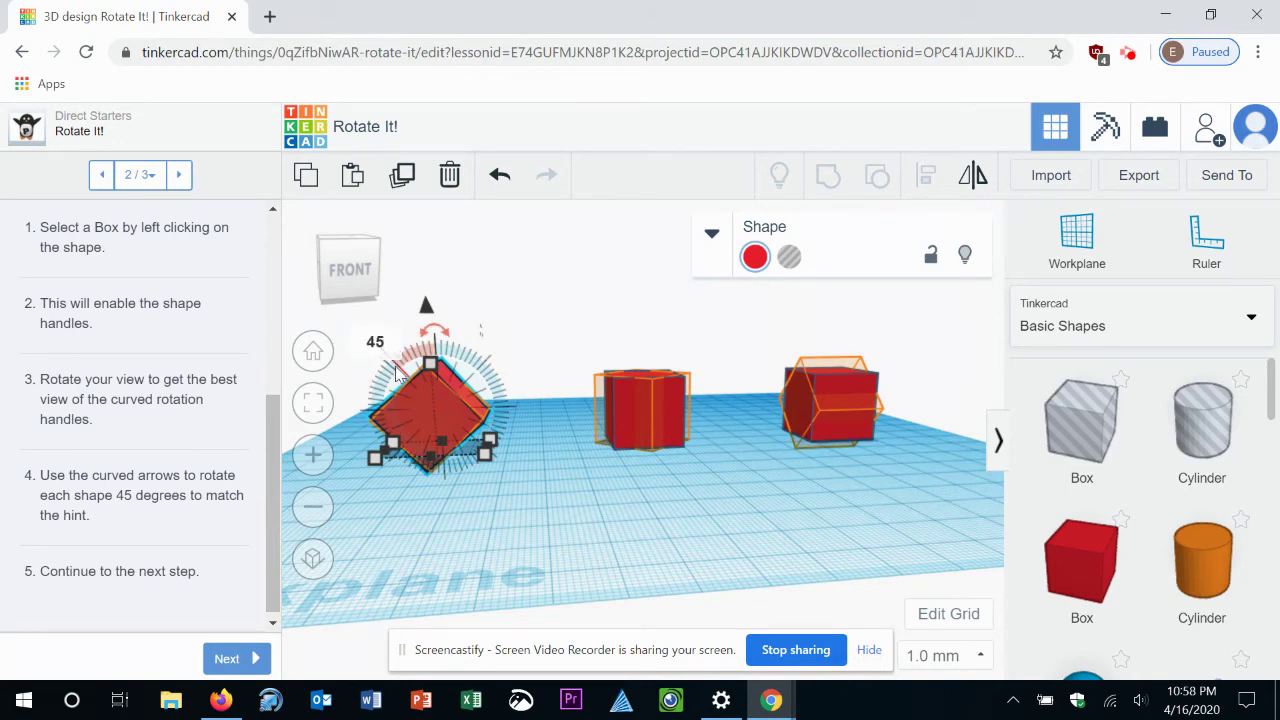
key(Return)
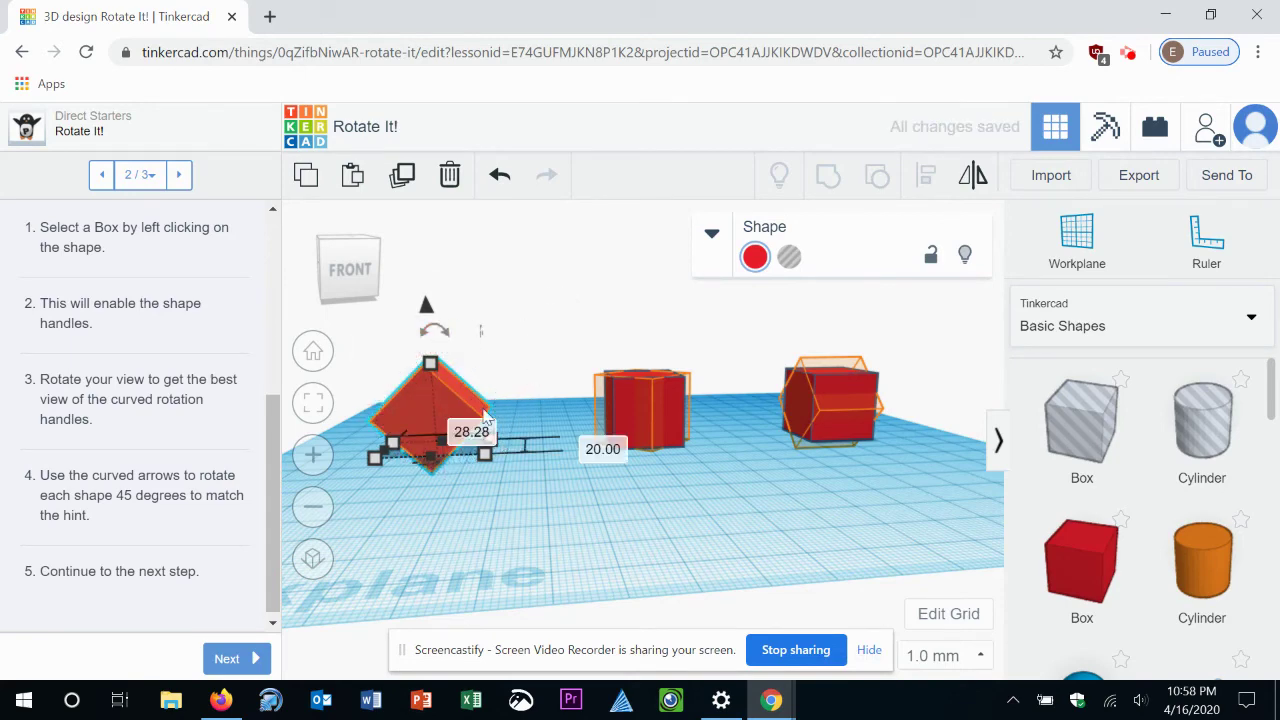
Step: Rotate the middle box 45 degrees in the horizontal plane to match its hint outline, and deselect it
right_drag(476, 362, 452, 452)
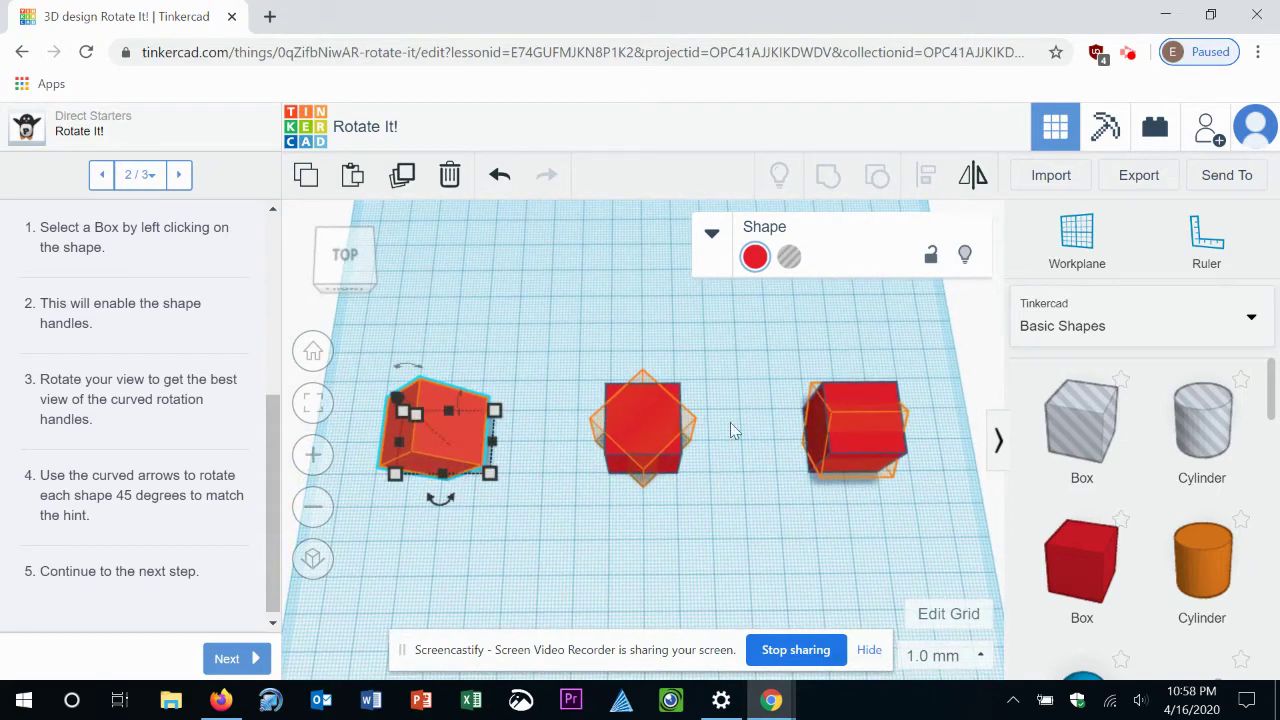
click(647, 430)
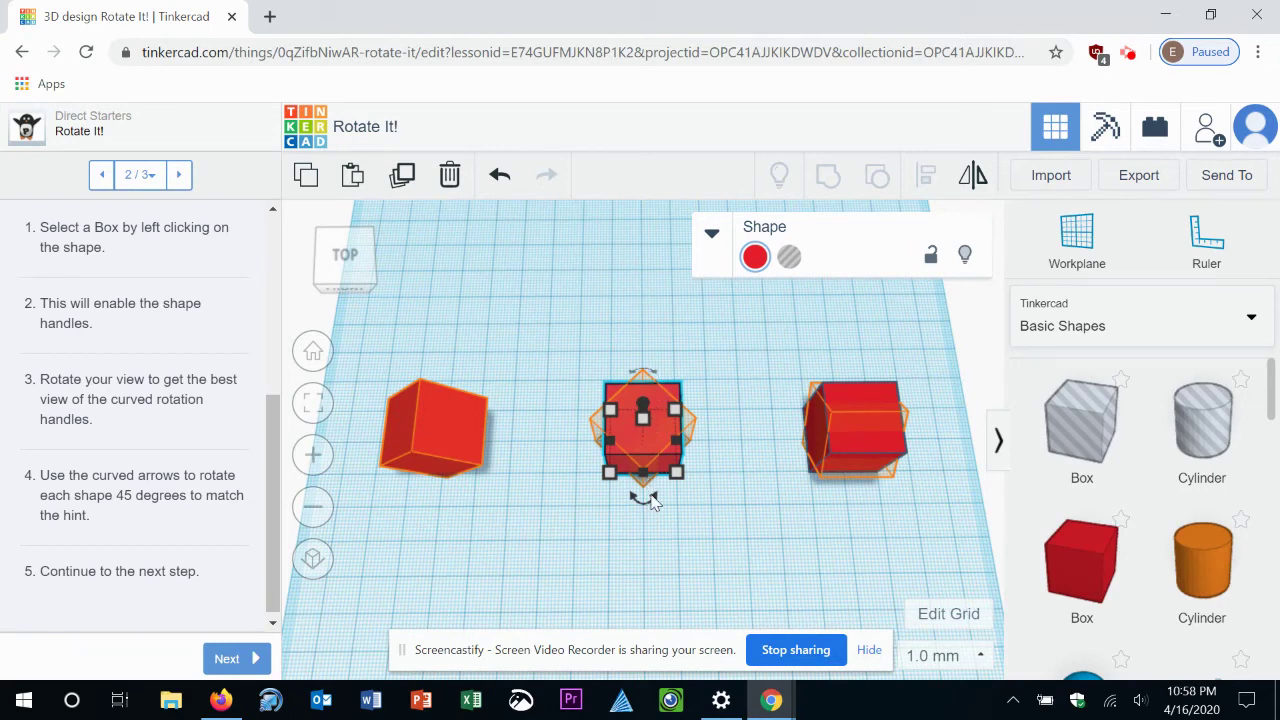
drag(651, 503, 651, 508)
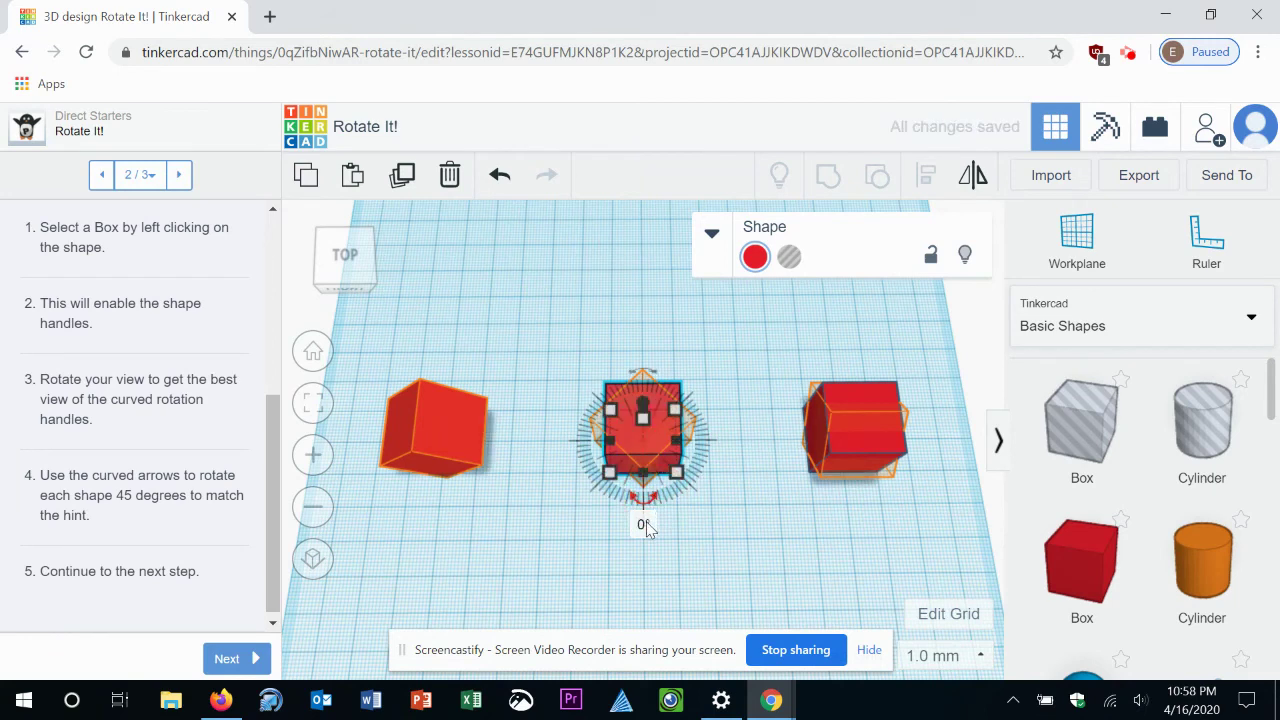
click(642, 524)
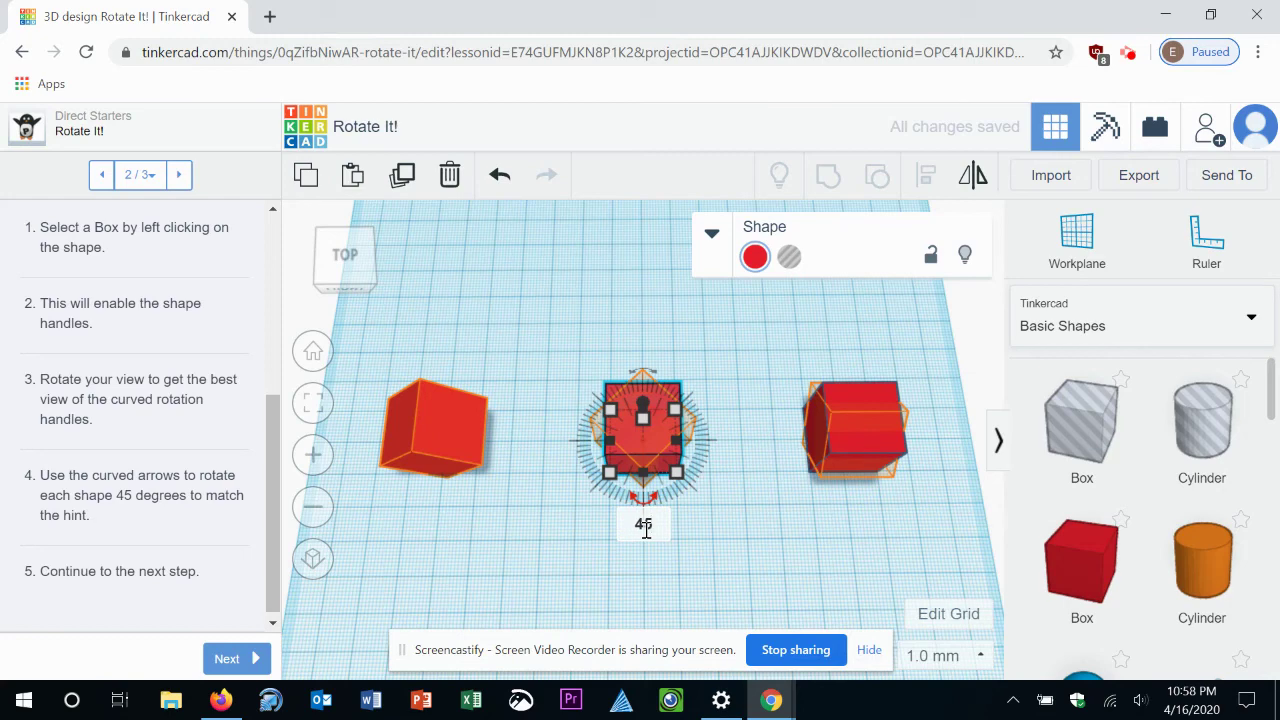
key(Return)
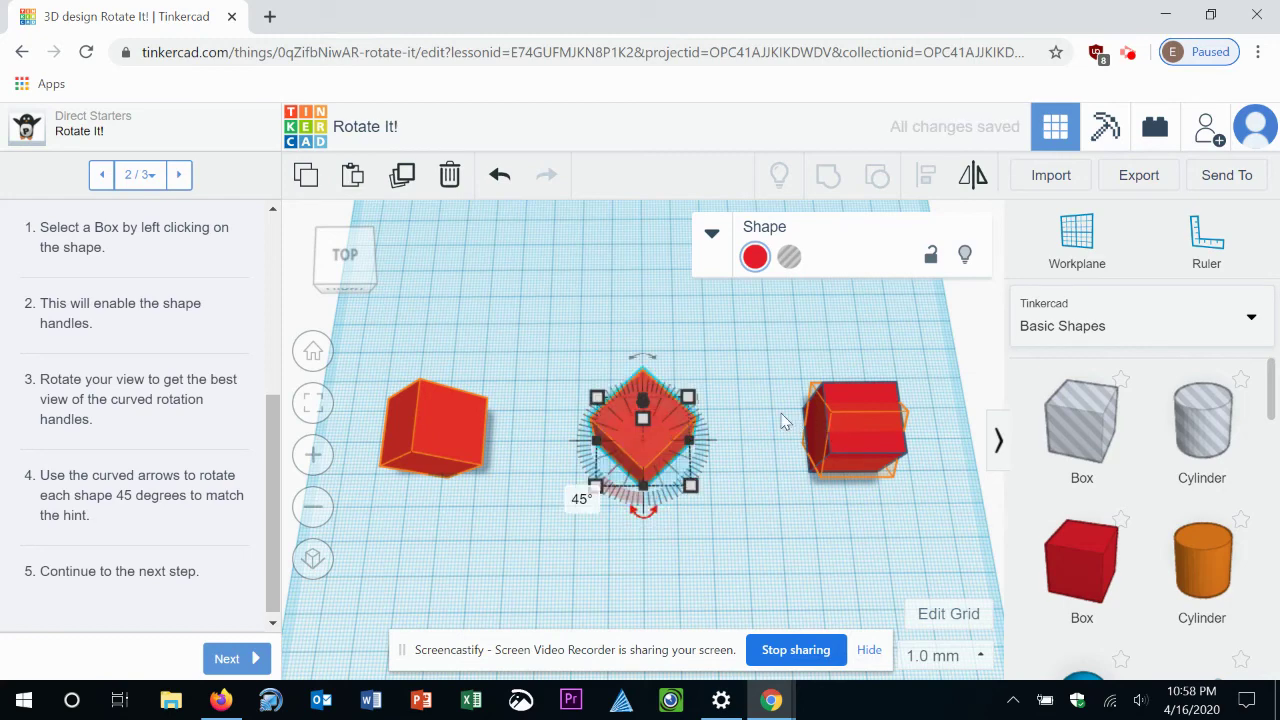
click(762, 406)
Step: Rotate the right box 45 degrees in the plane facing the right view to match its hint, and deselect it
right_drag(849, 345, 514, 415)
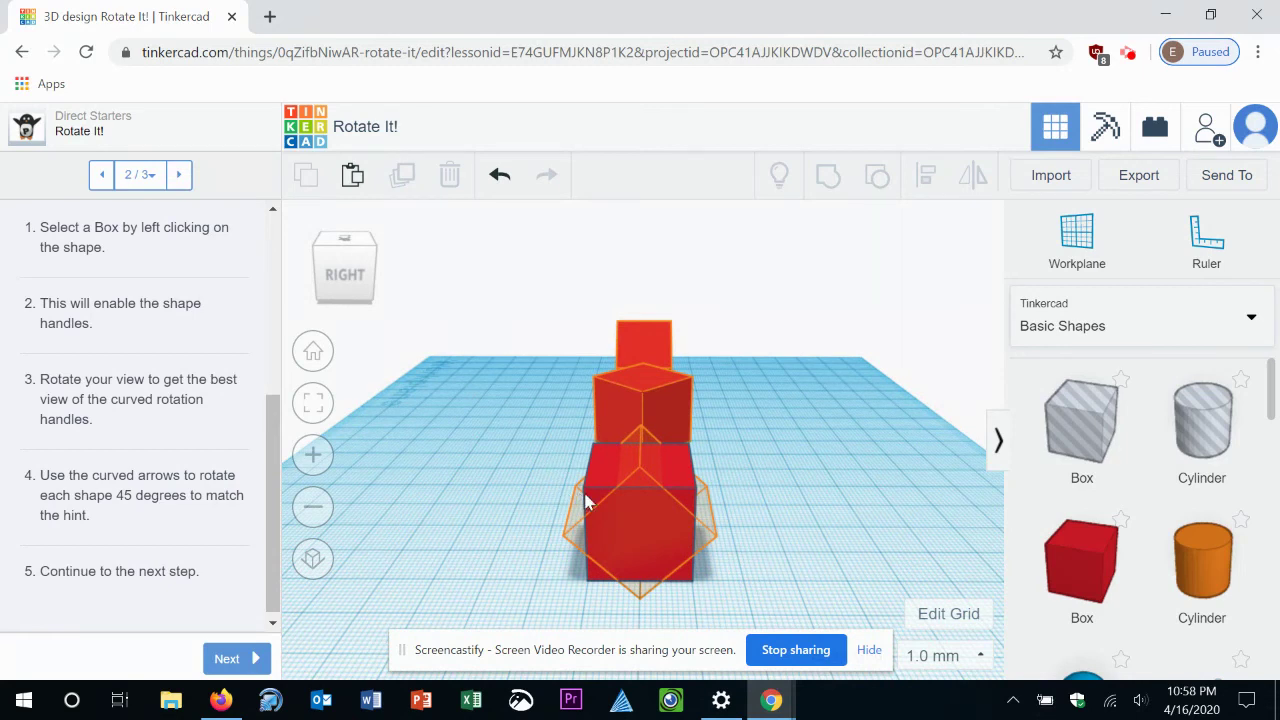
click(637, 518)
drag(649, 432, 656, 403)
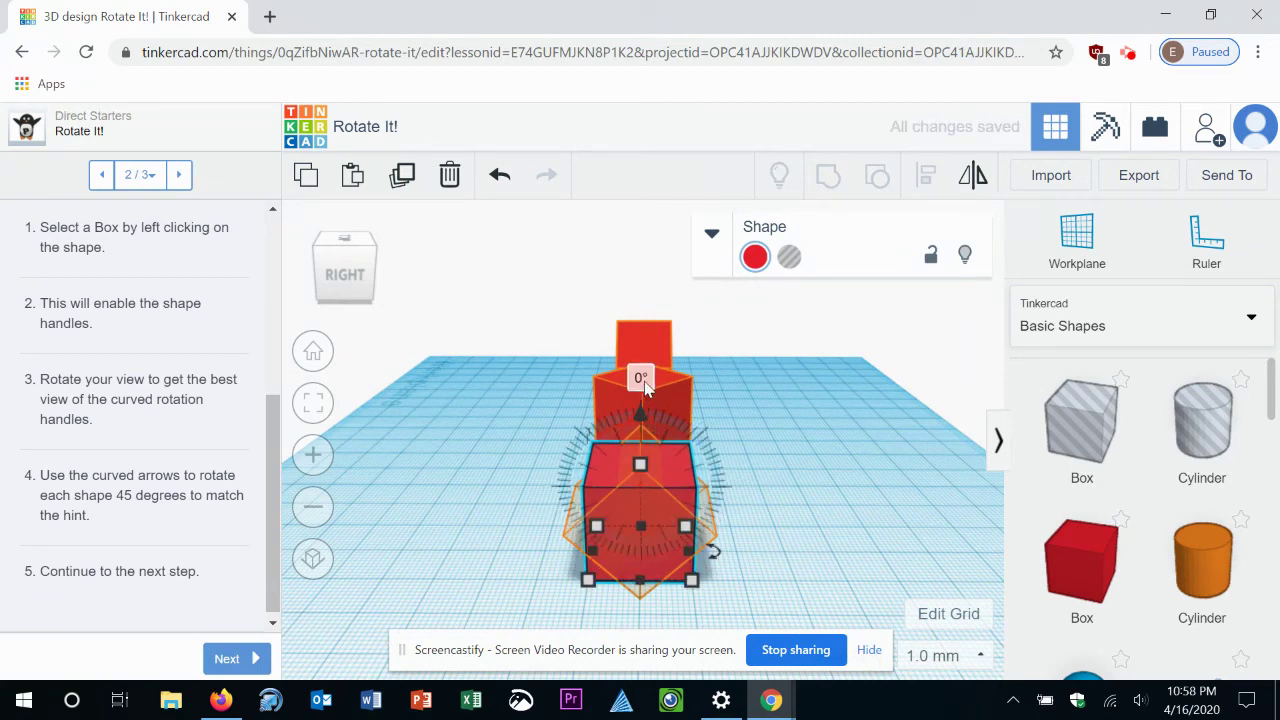
click(644, 380)
text(45)
key(Return)
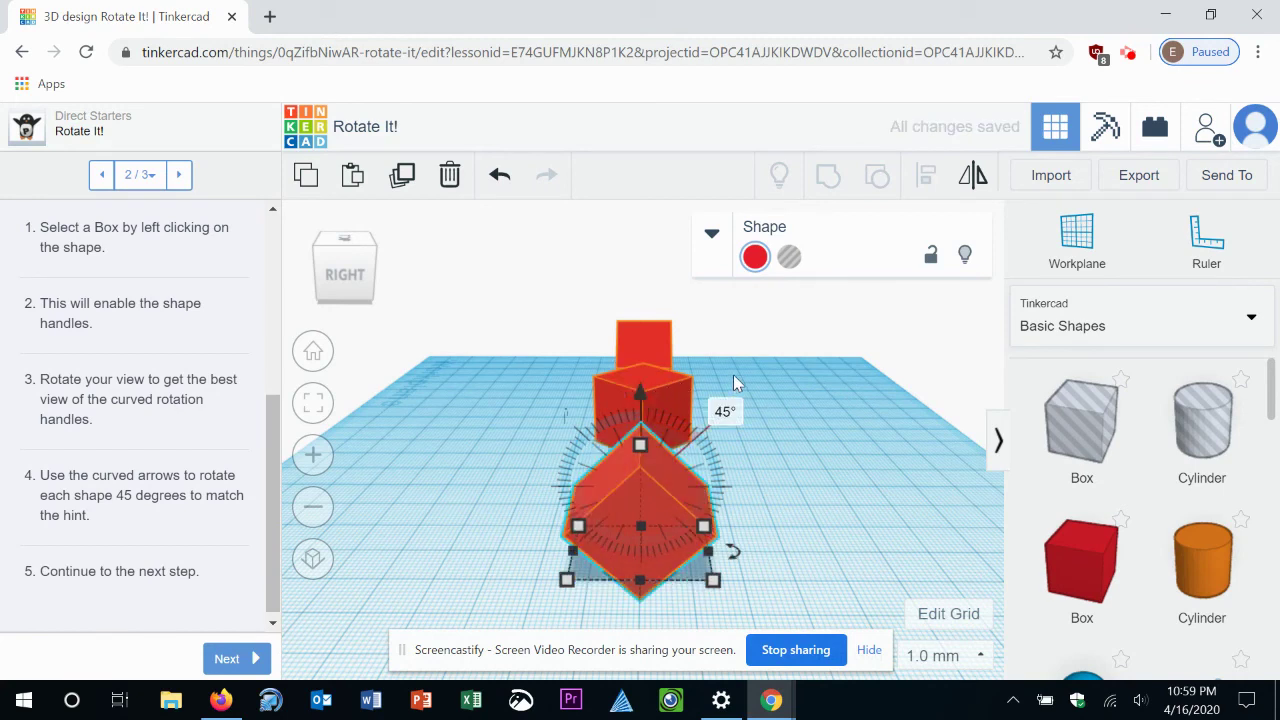
click(803, 449)
Step: Check the three rotated boxes from the front and advance the lesson to its final page
right_click(515, 470)
mouse_move(510, 445)
right_down()
mouse_move(500, 457)
mouse_move(613, 468)
mouse_move(714, 380)
mouse_move(708, 445)
mouse_move(584, 470)
mouse_move(479, 405)
mouse_move(364, 411)
mouse_move(476, 474)
mouse_move(714, 451)
mouse_move(708, 470)
right_up()
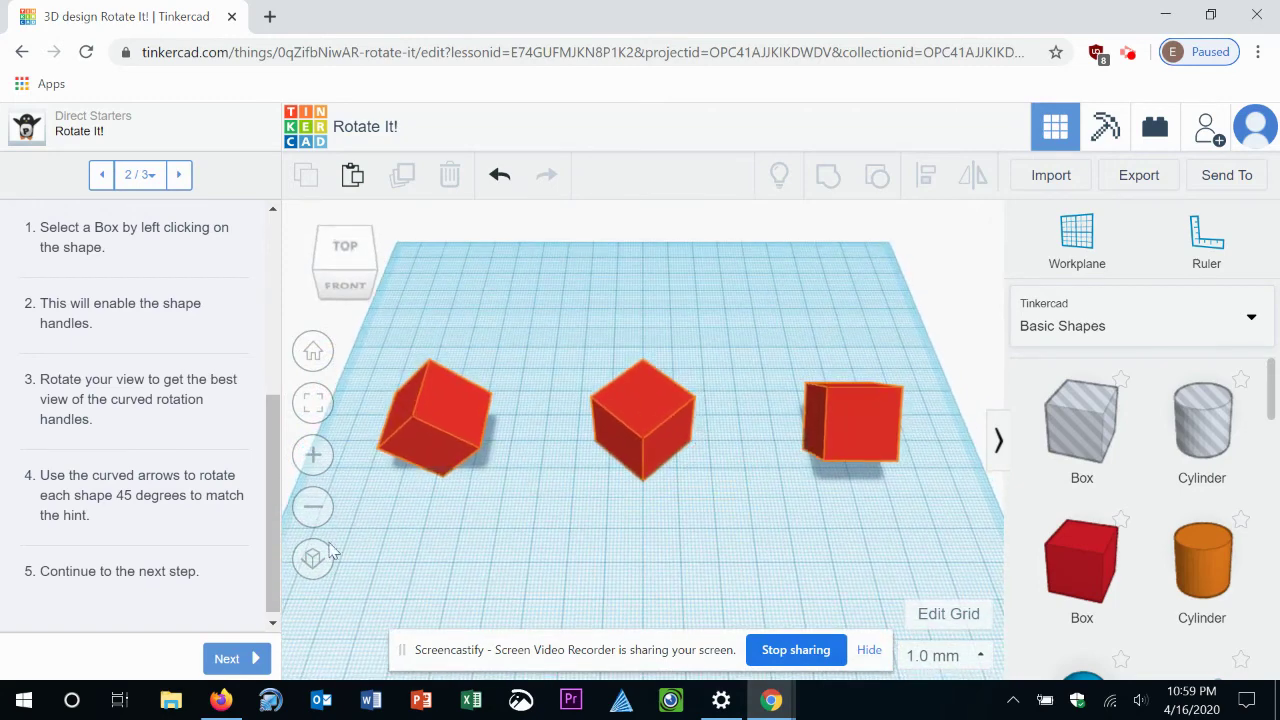
click(228, 660)
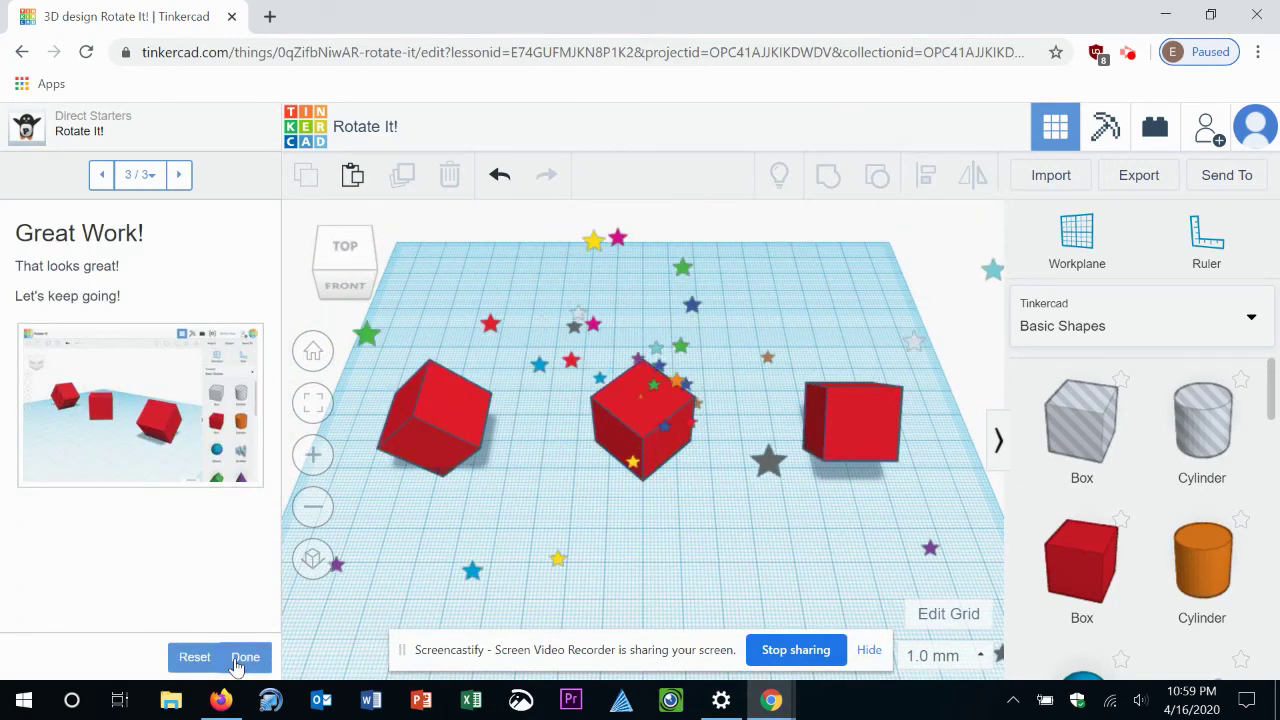